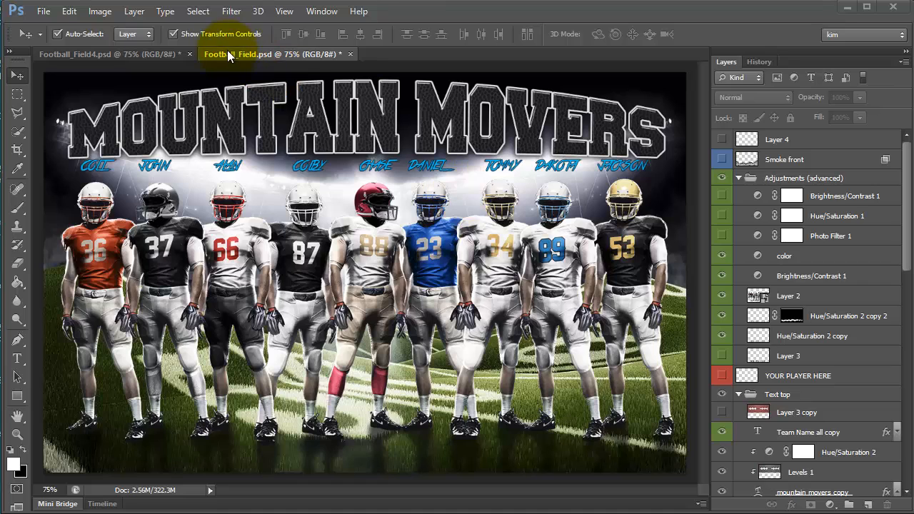
- Pull the Football_Field.psd document out of the tab group and select the players layer, Layer 2, in Football_Field4.psd
{"action": "left_click_drag", "start_coordinate": [229, 53], "coordinate": [227, 226]}
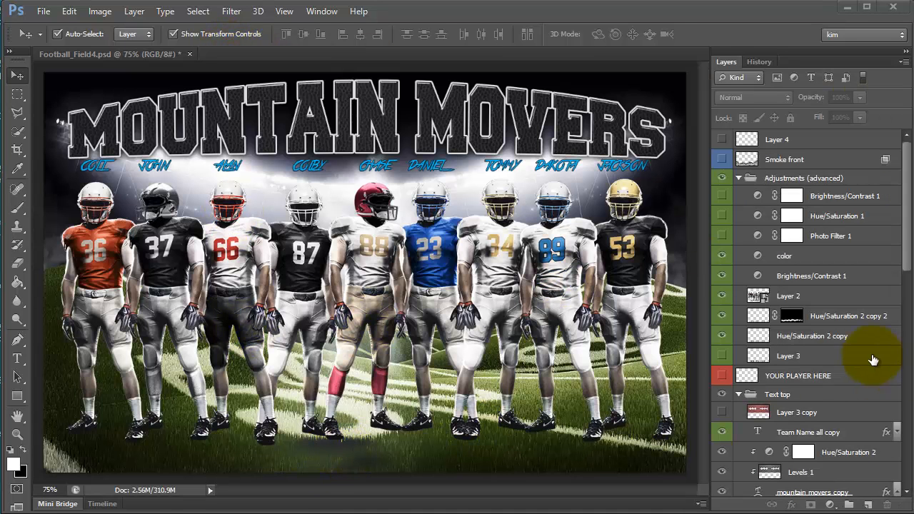
{"action": "scroll", "coordinate": [811, 362], "scroll_direction": "down", "scroll_amount": 1}
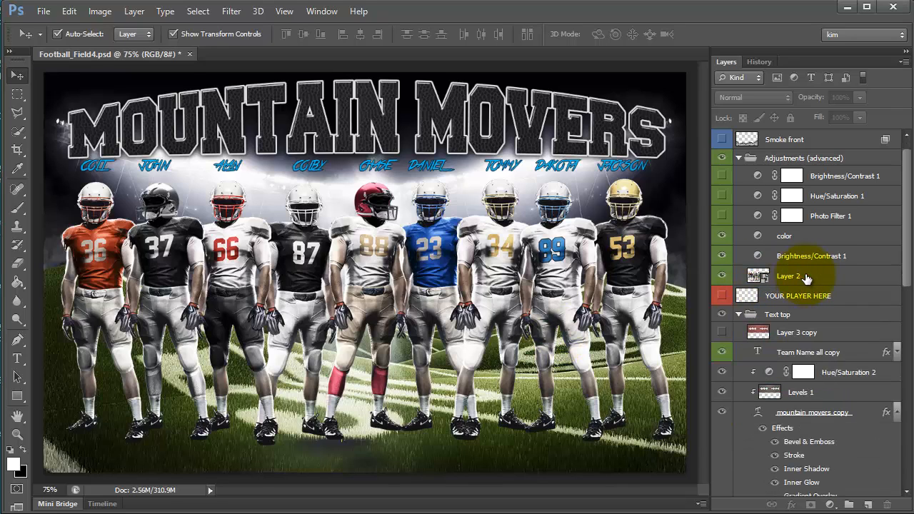
{"action": "left_click", "coordinate": [805, 276]}
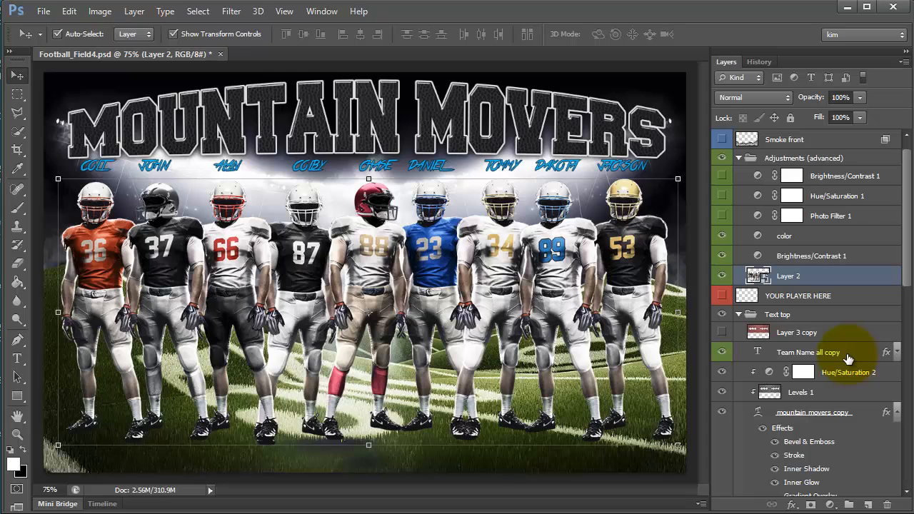
- Find the foot shadows group below the team name layers and hide it
{"action": "scroll", "coordinate": [837, 362], "scroll_direction": "down", "scroll_amount": 11}
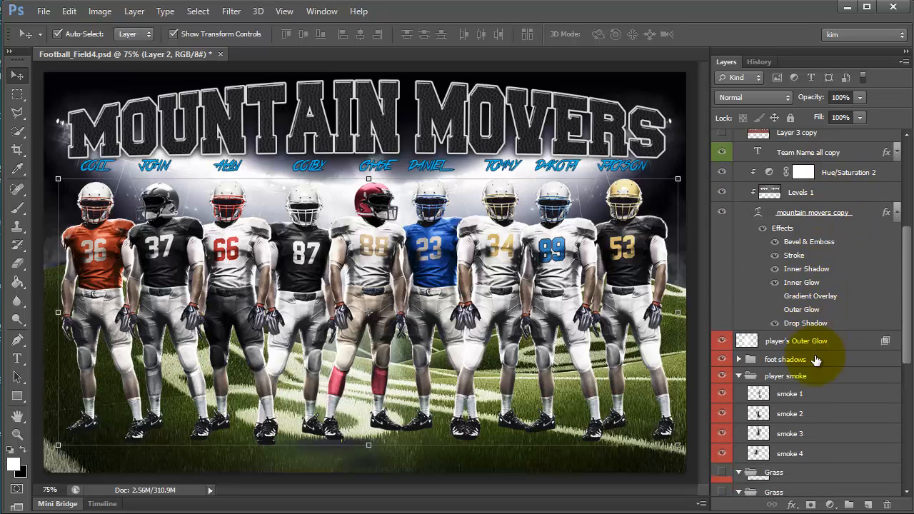
{"action": "left_click", "coordinate": [774, 341]}
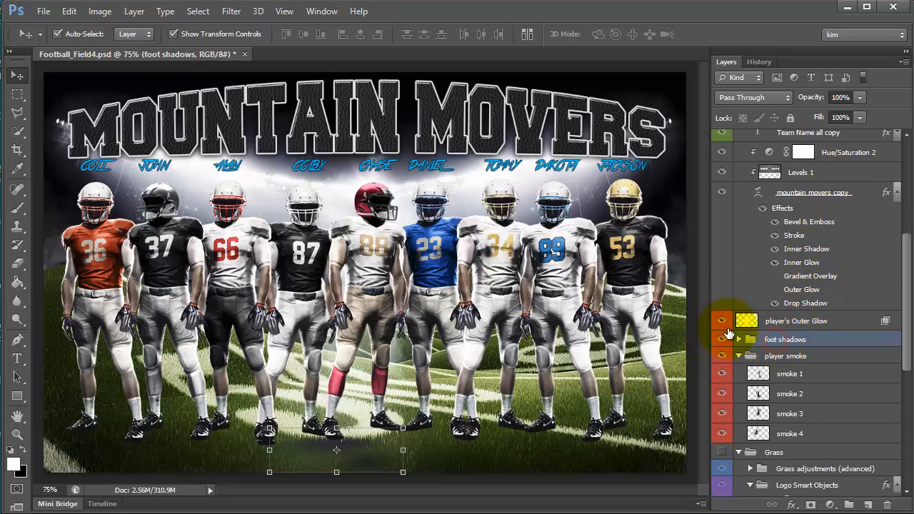
{"action": "left_click", "coordinate": [721, 340]}
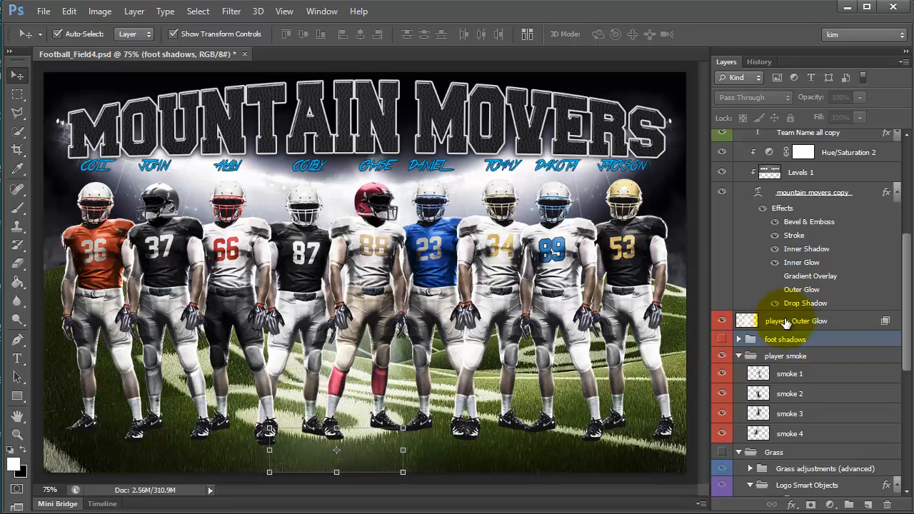
- Select the players on the canvas so that their smart object layer, Layer 2, is active
{"action": "scroll", "coordinate": [785, 345], "scroll_direction": "up", "scroll_amount": 3}
{"action": "scroll", "coordinate": [785, 345], "scroll_direction": "up", "scroll_amount": 2}
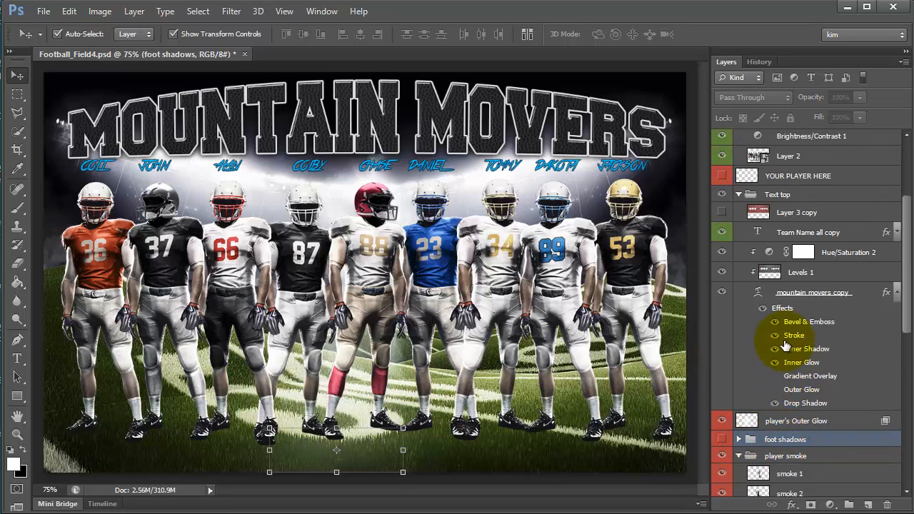
{"action": "scroll", "coordinate": [786, 347], "scroll_direction": "up", "scroll_amount": 2}
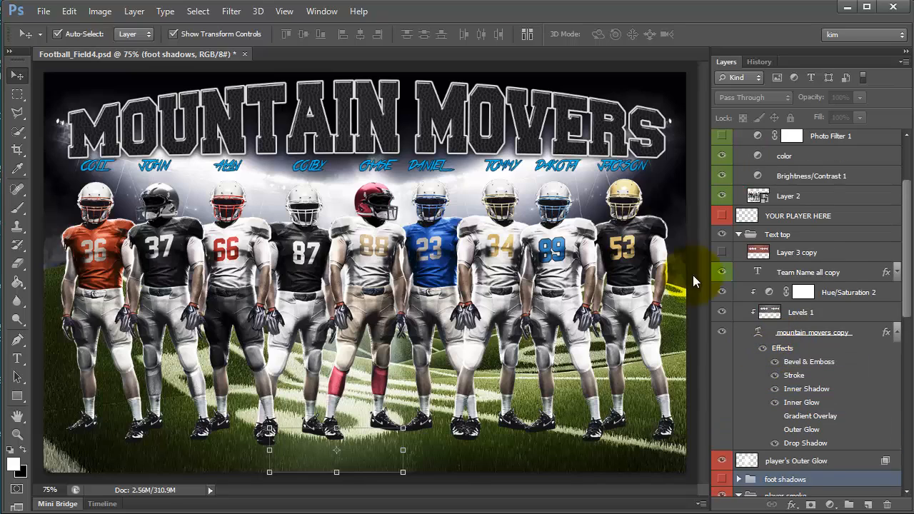
{"action": "left_click", "coordinate": [619, 250]}
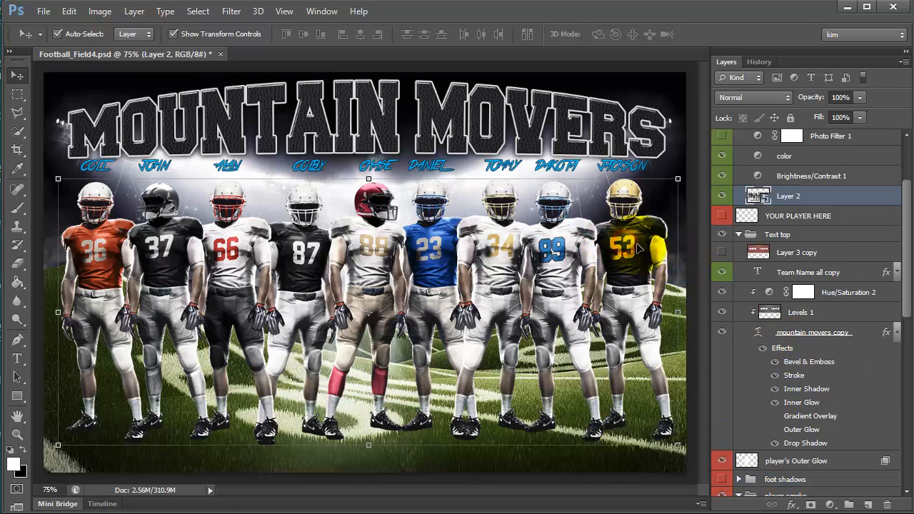
{"action": "left_click", "coordinate": [806, 203]}
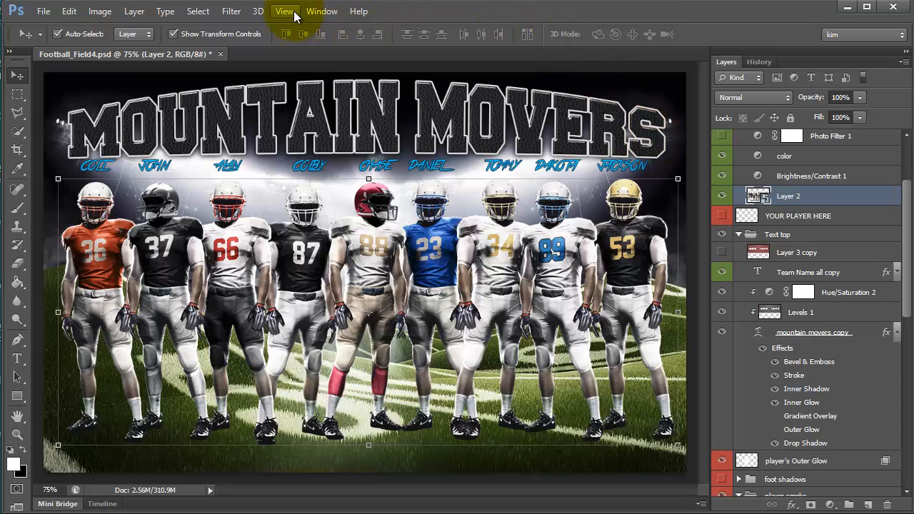
- Fit the poster on screen and turn on the rulers with the Crop tool active
{"action": "left_click", "coordinate": [285, 12]}
{"action": "left_click", "coordinate": [328, 136]}
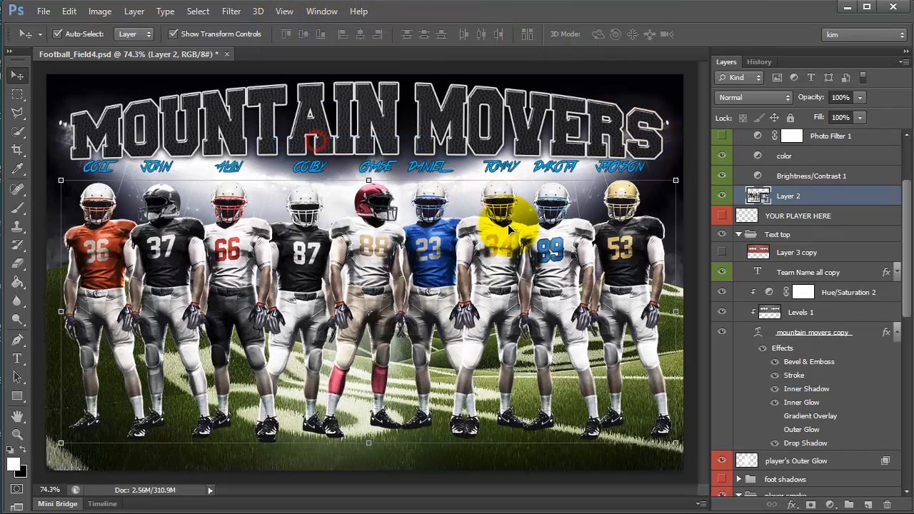
{"action": "left_click", "coordinate": [13, 151]}
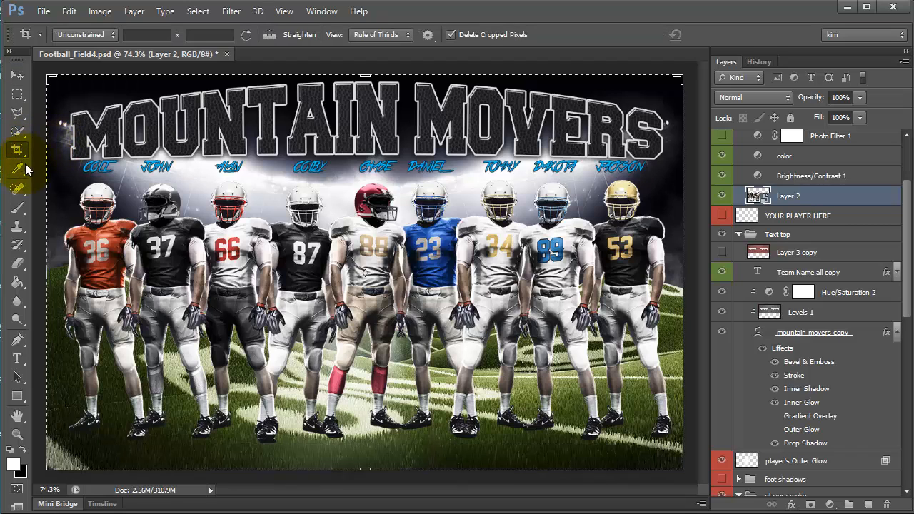
{"action": "left_click", "coordinate": [321, 12]}
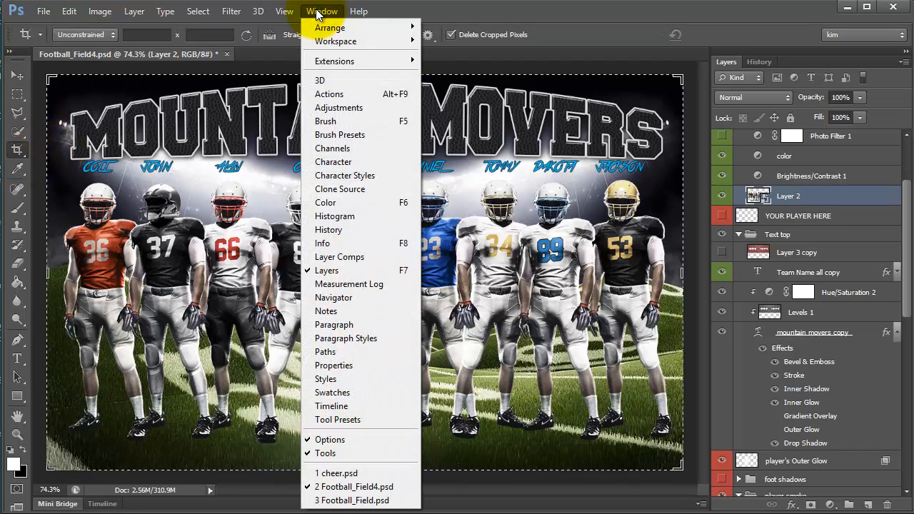
{"action": "mouse_move", "coordinate": [276, 18]}
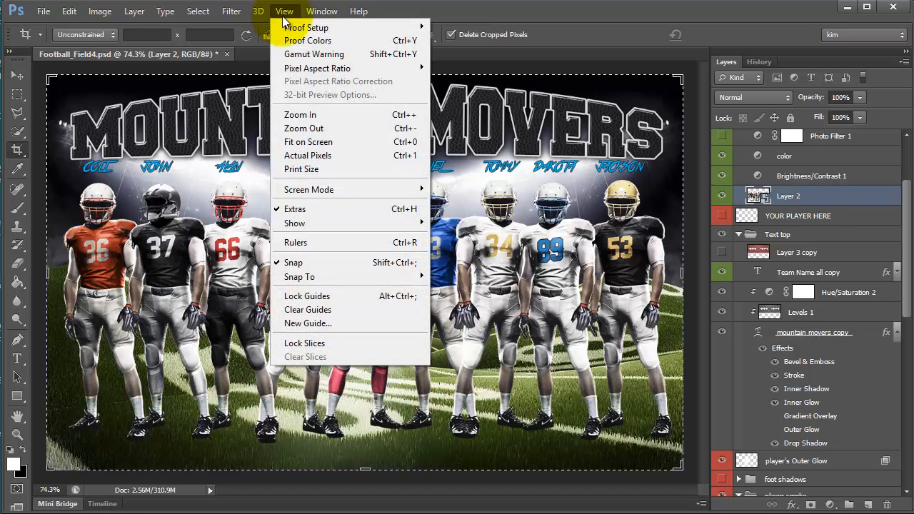
{"action": "left_click", "coordinate": [294, 242]}
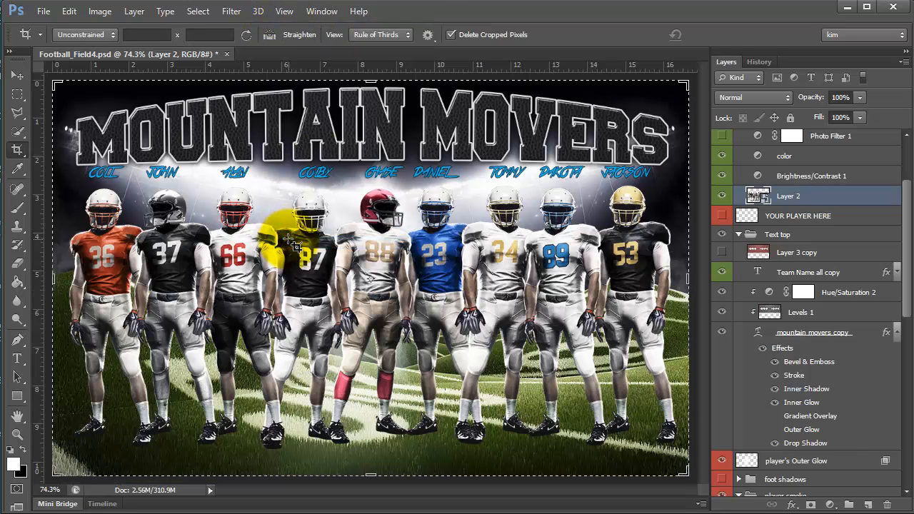
- Place a horizontal guide along the bottom edge of the poster to mark the original canvas boundary
{"action": "left_click", "coordinate": [320, 14]}
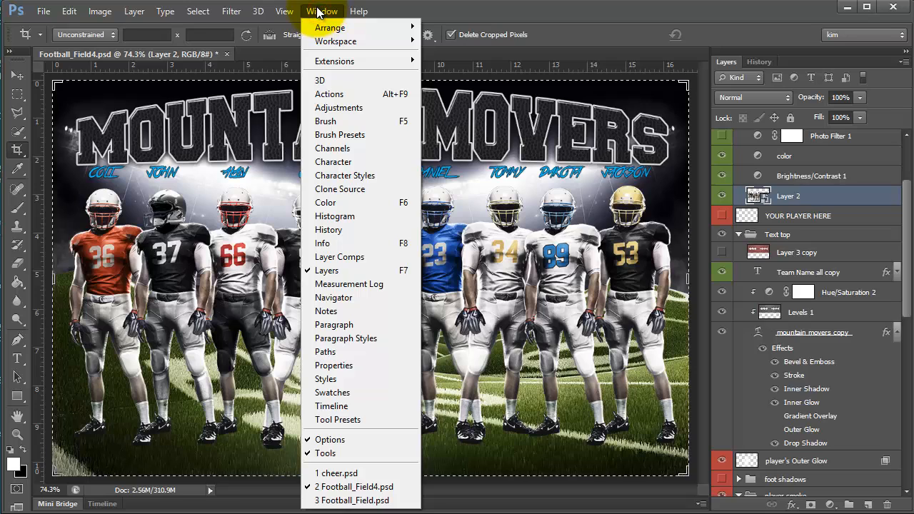
{"action": "mouse_move", "coordinate": [293, 8]}
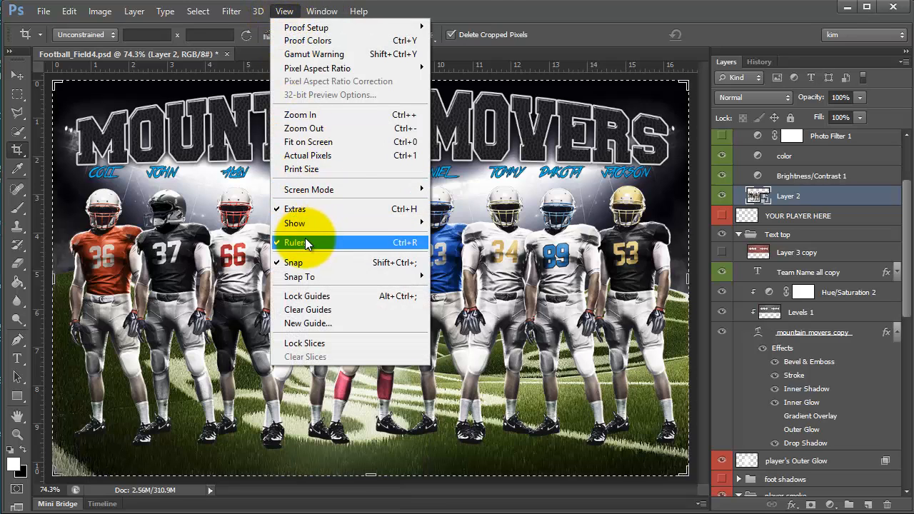
{"action": "left_click", "coordinate": [482, 12]}
{"action": "left_click_drag", "start_coordinate": [482, 66], "coordinate": [503, 474]}
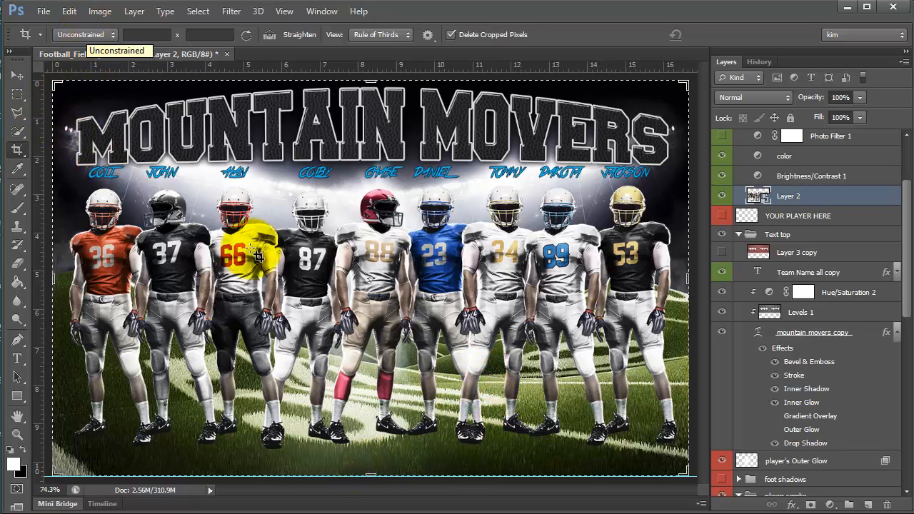
- Extend the canvas about 5.5 inches below the guide with an unconstrained crop
{"action": "left_click_drag", "start_coordinate": [372, 502], "coordinate": [427, 447]}
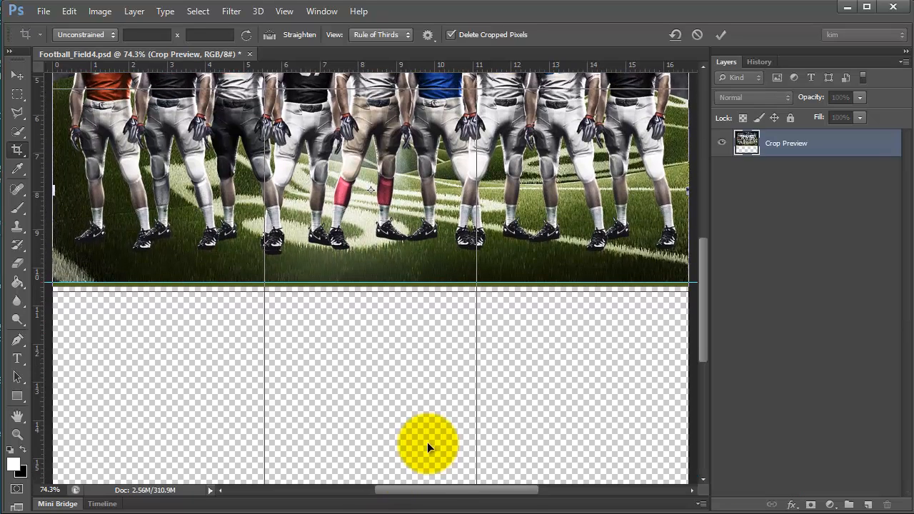
{"action": "key", "text": "Return"}
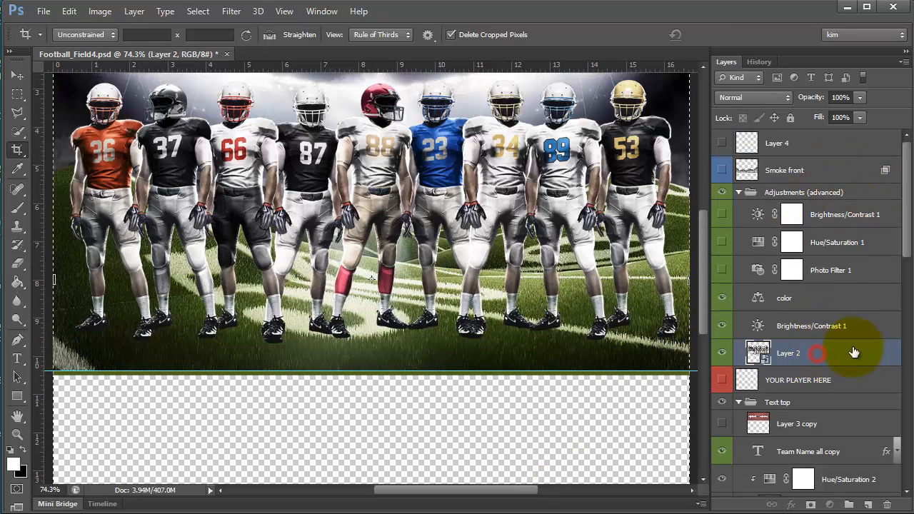
- Duplicate Layer 2 with New Smart Object via Copy, and flip the original Layer 2 vertically
{"action": "right_click", "coordinate": [845, 355]}
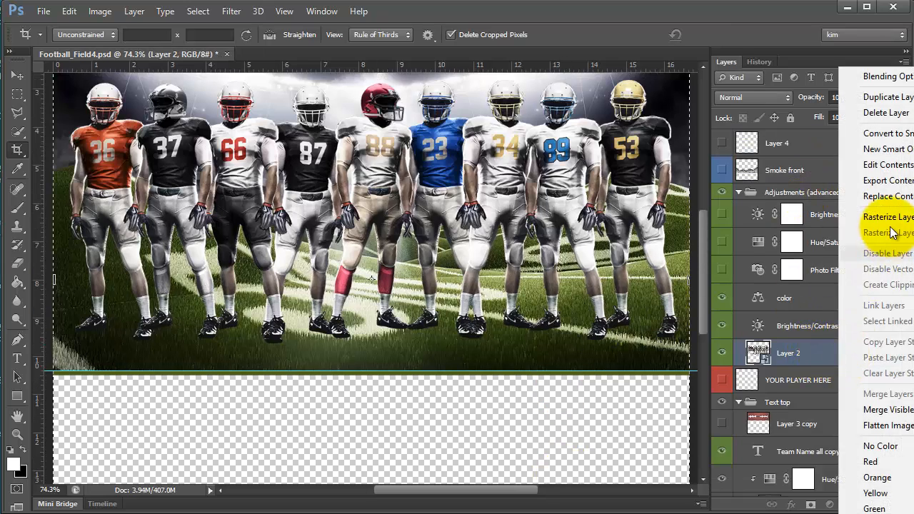
{"action": "left_click", "coordinate": [893, 149]}
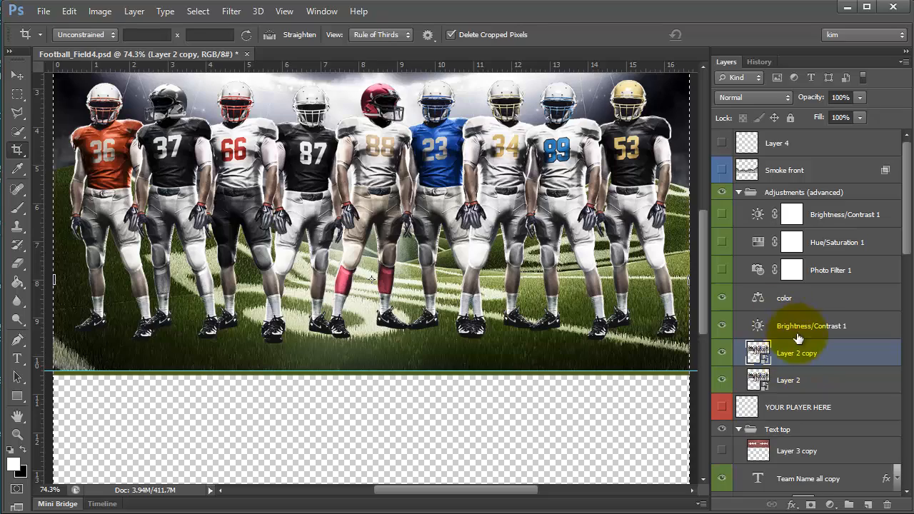
{"action": "left_click", "coordinate": [787, 381]}
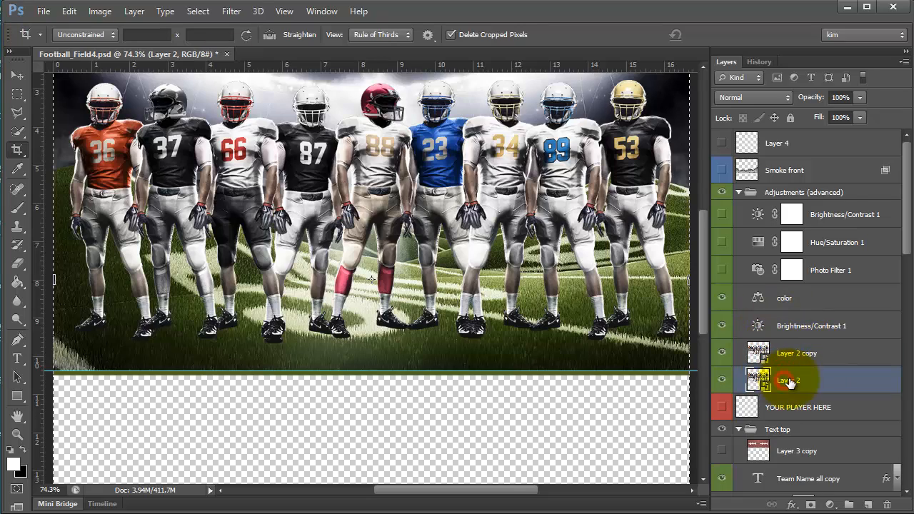
{"action": "left_click", "coordinate": [69, 11]}
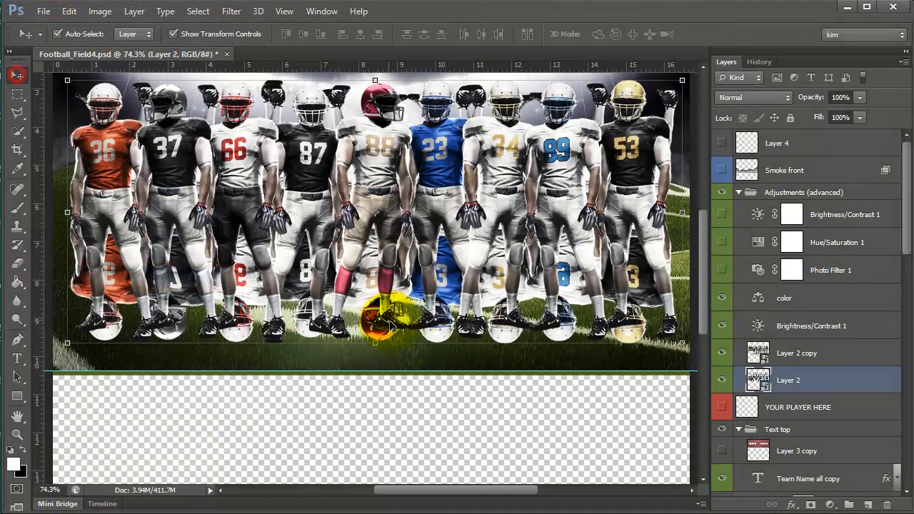
- Move the flipped Layer 2 down into the empty canvas area beneath the players
{"action": "left_click", "coordinate": [371, 343]}
{"action": "left_click", "coordinate": [445, 217]}
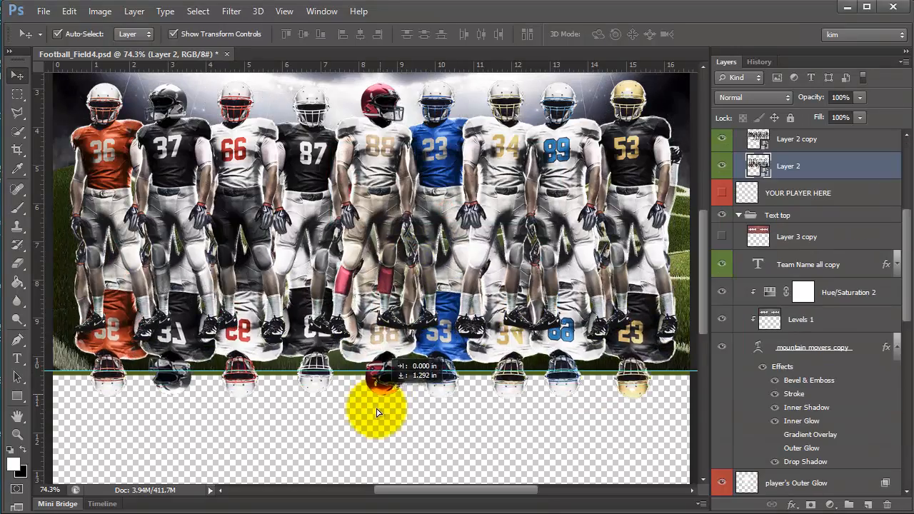
{"action": "left_click_drag", "start_coordinate": [377, 413], "coordinate": [409, 350]}
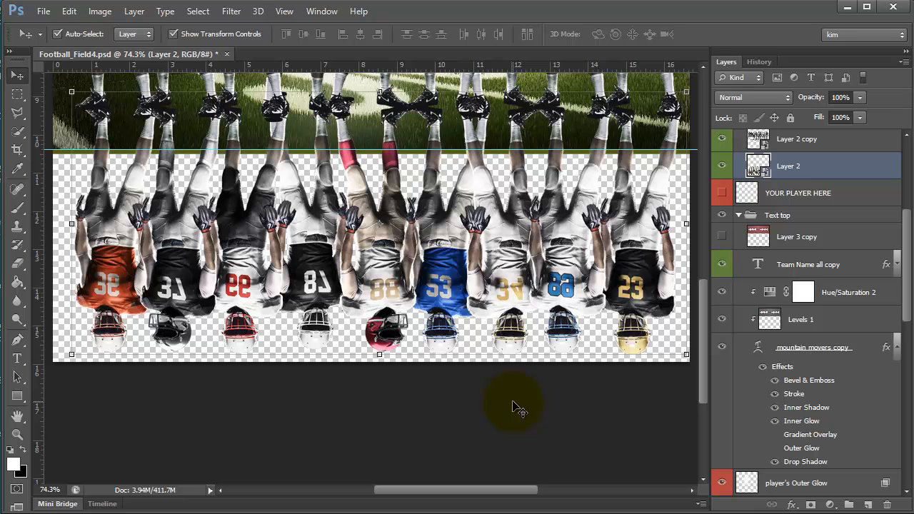
- Nudge the flipped Layer 2 down and slightly left until its shoes line up just under the standing players' shoes
{"action": "scroll", "coordinate": [520, 411], "scroll_direction": "up", "scroll_amount": 4}
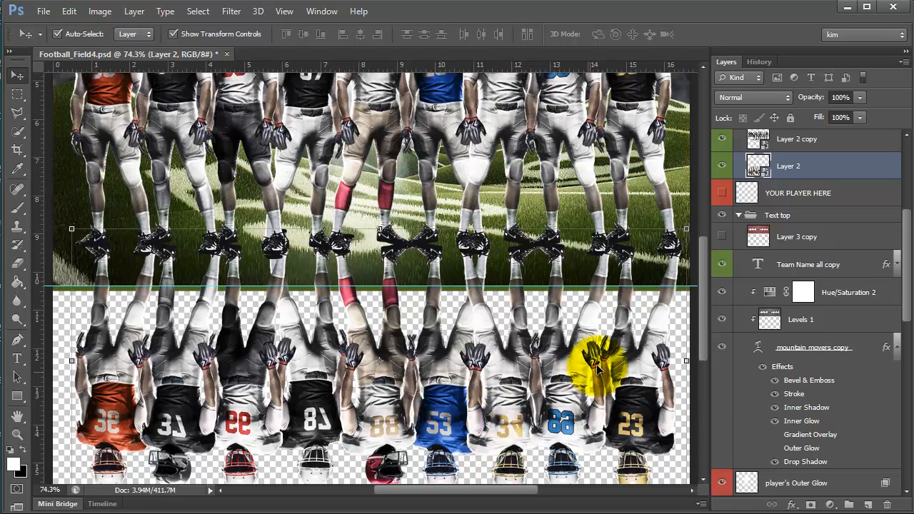
{"action": "key", "text": "Down"}
{"action": "key", "text": "Down"}
{"action": "key", "text": "Down"}
{"action": "key", "text": "Down"}
{"action": "key", "text": "Down"}
{"action": "key", "text": "Down"}
{"action": "key", "text": "Down"}
{"action": "key", "text": "Down"}
{"action": "key", "text": "Down"}
{"action": "key", "text": "Down"}
{"action": "key", "text": "Down"}
{"action": "key", "text": "Down"}
{"action": "key", "text": "Down"}
{"action": "key", "text": "Down"}
{"action": "key", "text": "Down"}
{"action": "key", "text": "Down"}
{"action": "key", "text": "Down"}
{"action": "key", "text": "Down"}
{"action": "key", "text": "Down"}
{"action": "key", "text": "Down"}
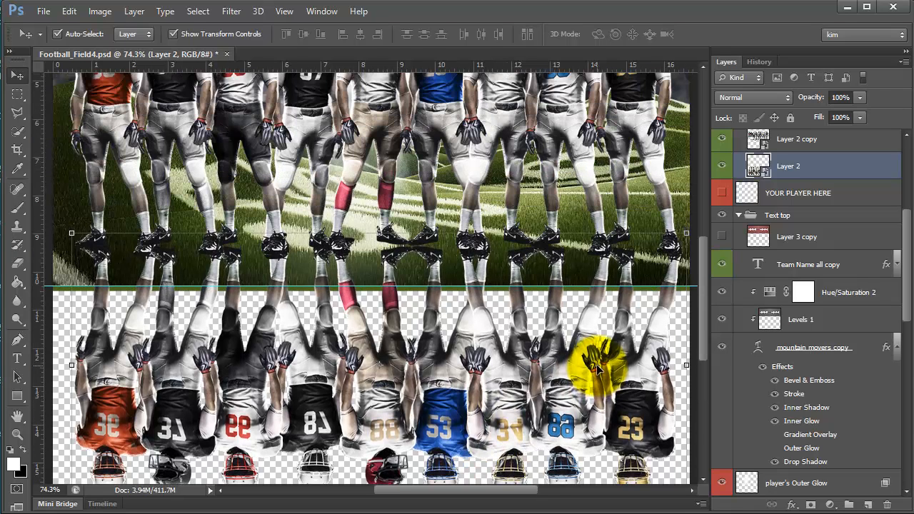
{"action": "key", "text": "Down"}
{"action": "key", "text": "Down"}
{"action": "key", "text": "Down"}
{"action": "key", "text": "Down"}
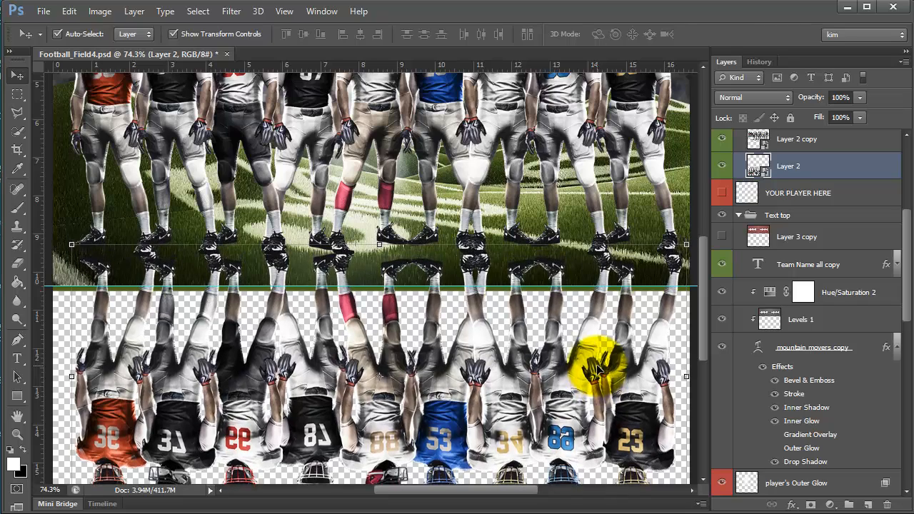
{"action": "key", "text": "Left"}
{"action": "key", "text": "Left"}
{"action": "key", "text": "Left"}
{"action": "key", "text": "Left"}
{"action": "key", "text": "Left"}
{"action": "key", "text": "Left"}
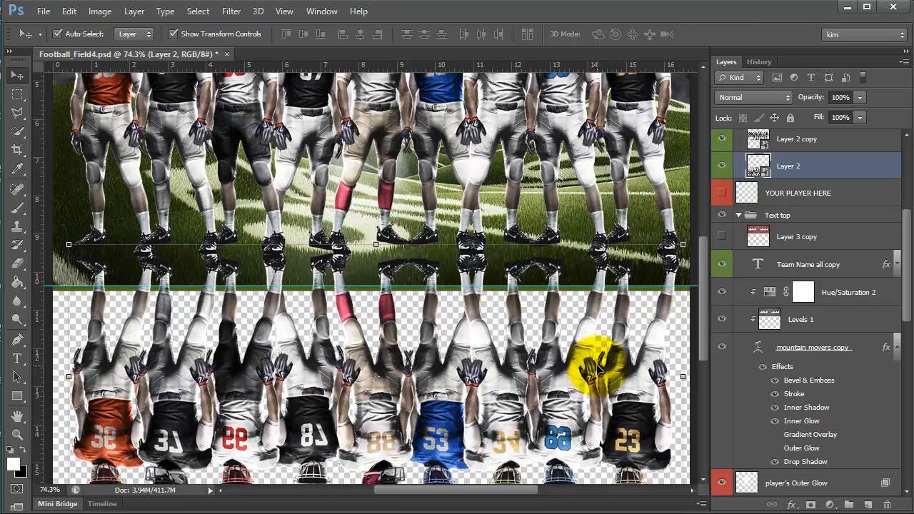
{"action": "key", "text": "Down"}
{"action": "key", "text": "Down"}
{"action": "key", "text": "Down"}
{"action": "key", "text": "Down"}
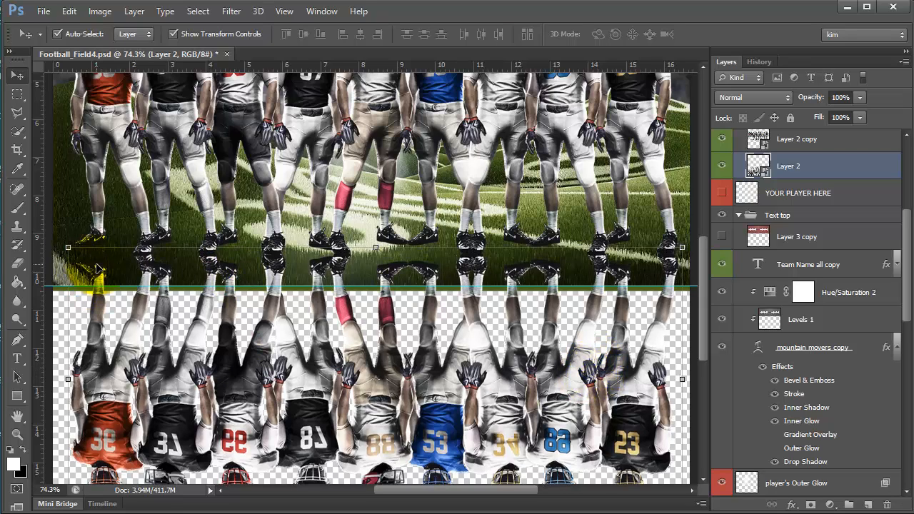
- Select the upright and flipped player layers in turn, and toggle Layer 2's visibility to check the reflection
{"action": "left_click", "coordinate": [614, 148]}
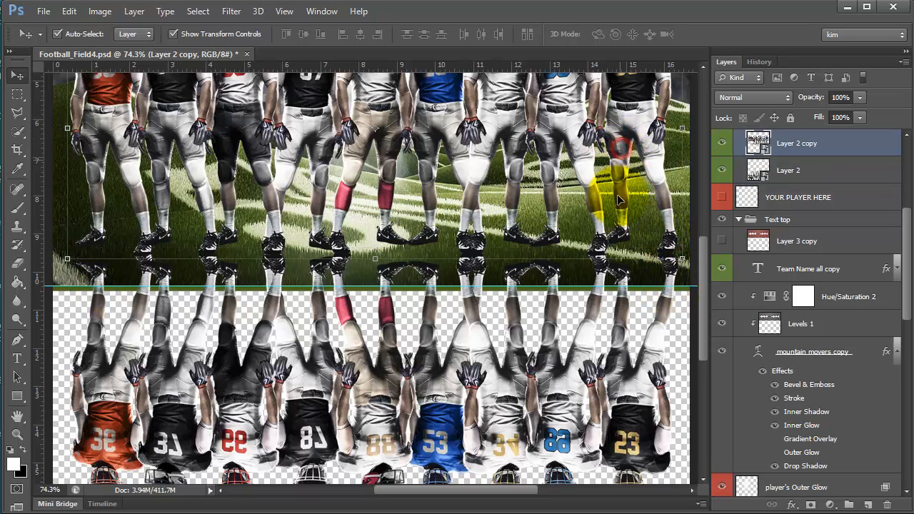
{"action": "left_click", "coordinate": [795, 170]}
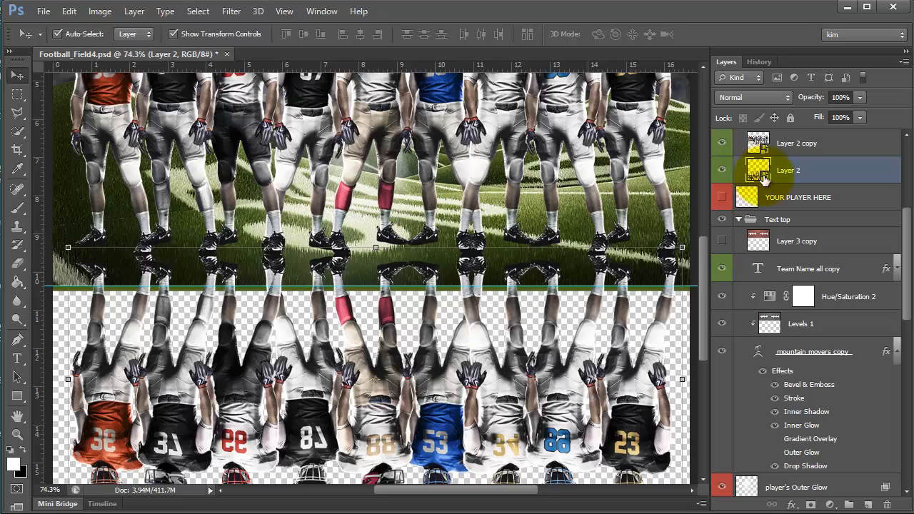
{"action": "left_click", "coordinate": [726, 171]}
{"action": "left_click", "coordinate": [725, 171]}
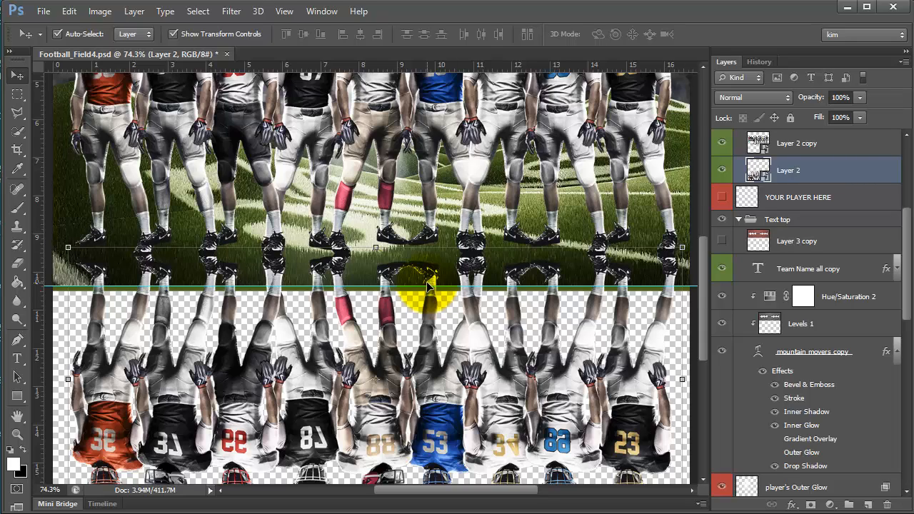
- Rasterize the flipped Layer 2 so that parts of the reflection can be cut out
{"action": "right_click", "coordinate": [758, 171]}
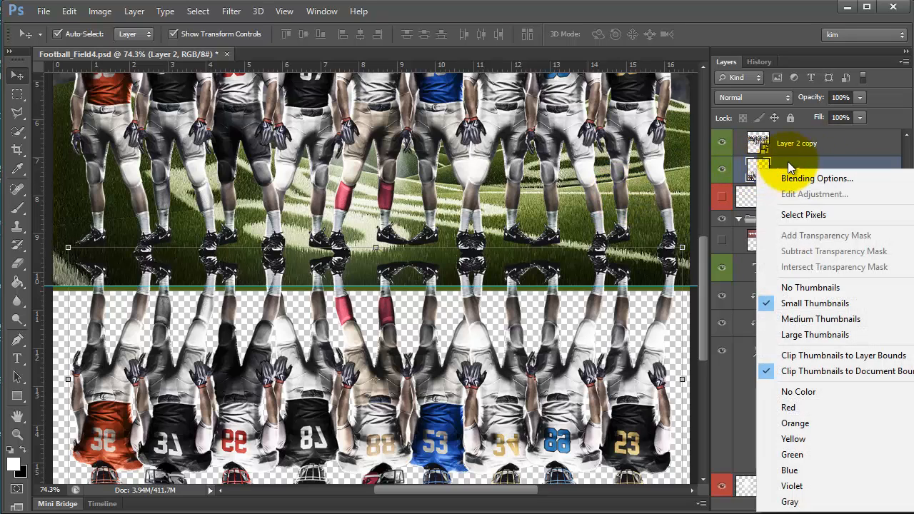
{"action": "left_click", "coordinate": [779, 171]}
{"action": "right_click", "coordinate": [786, 168]}
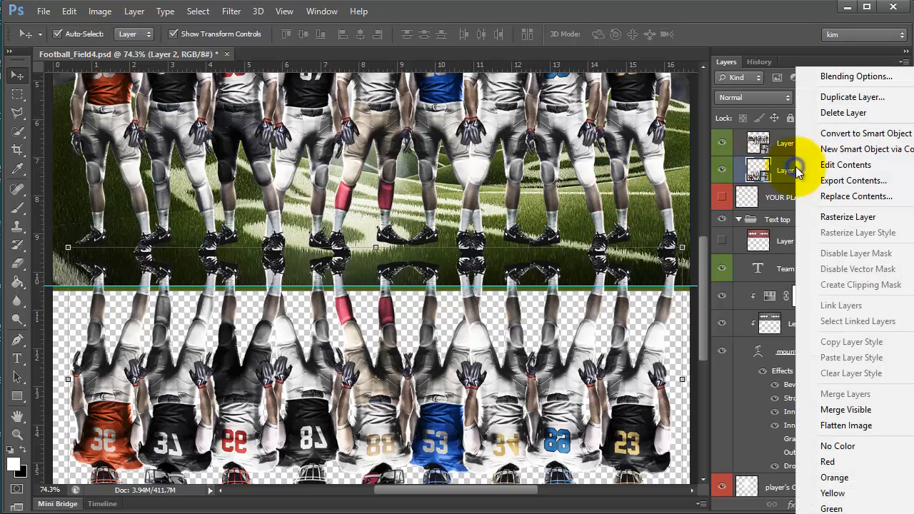
{"action": "left_click", "coordinate": [821, 217]}
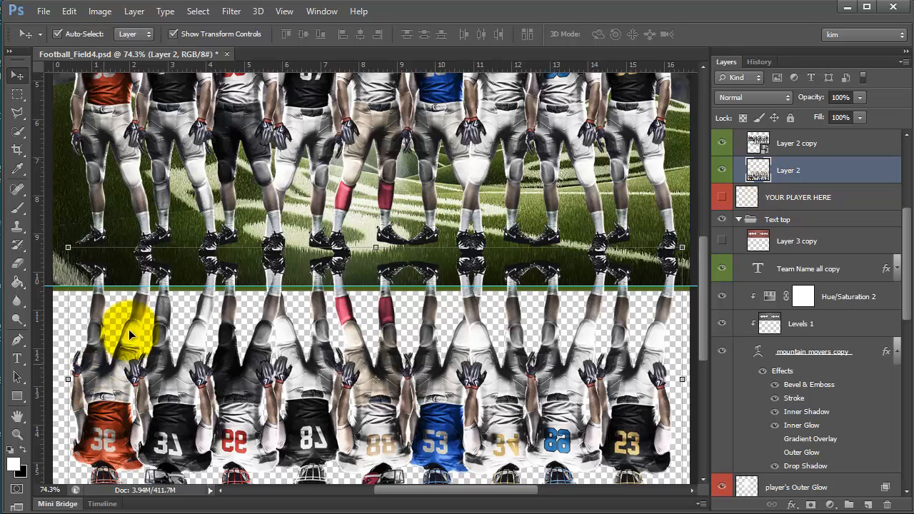
{"action": "left_click", "coordinate": [96, 312]}
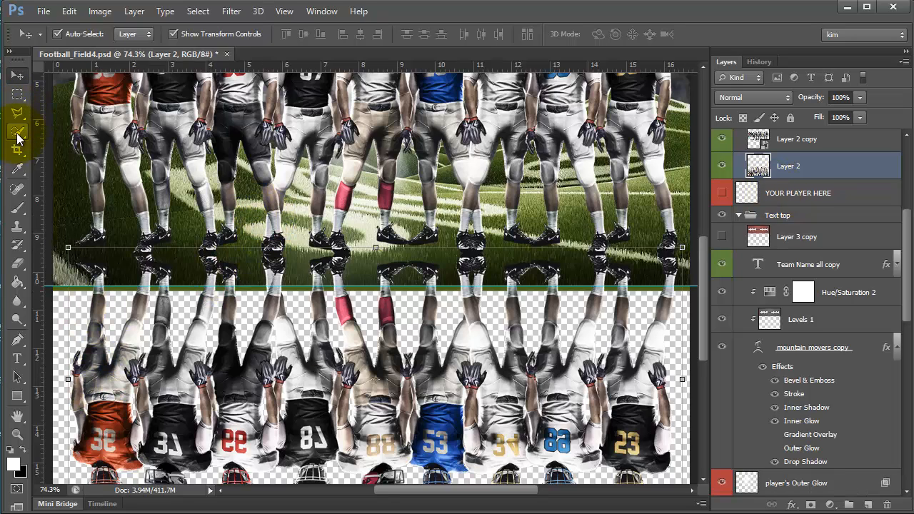
- Select the reflected lower leg at the far left with the Rectangular Marquee and cut it to a new layer
{"action": "left_click", "coordinate": [15, 95]}
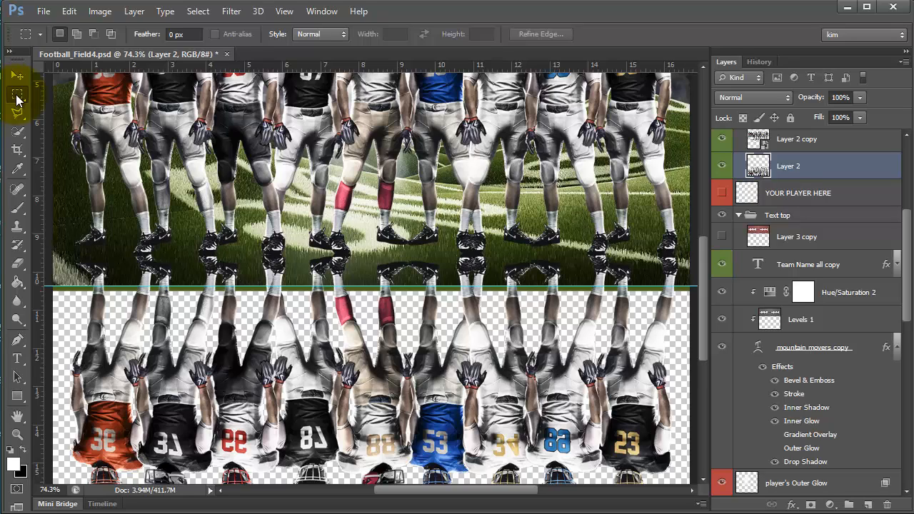
{"action": "left_click_drag", "start_coordinate": [58, 251], "coordinate": [113, 350]}
{"action": "right_click", "coordinate": [99, 321]}
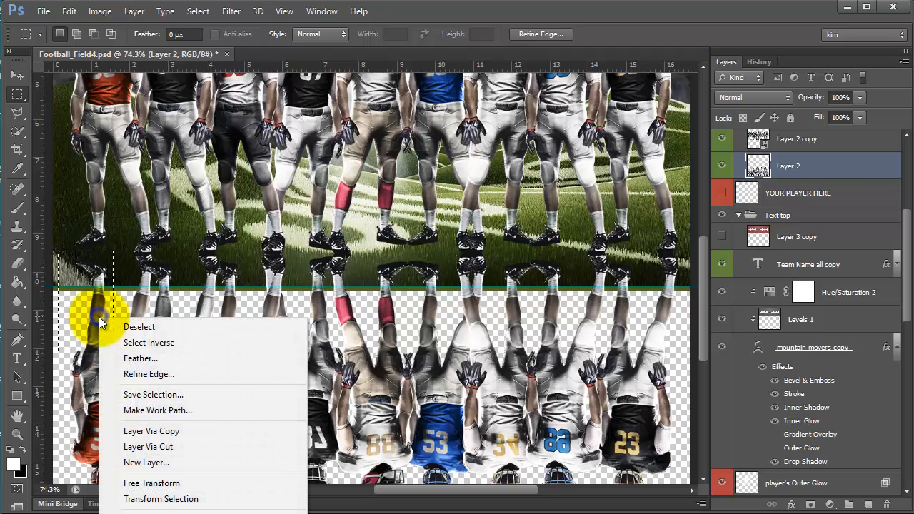
{"action": "left_click", "coordinate": [148, 446]}
- Move the cut leg up until its shoe meets the upright shoe of the first player
{"action": "left_click", "coordinate": [29, 105]}
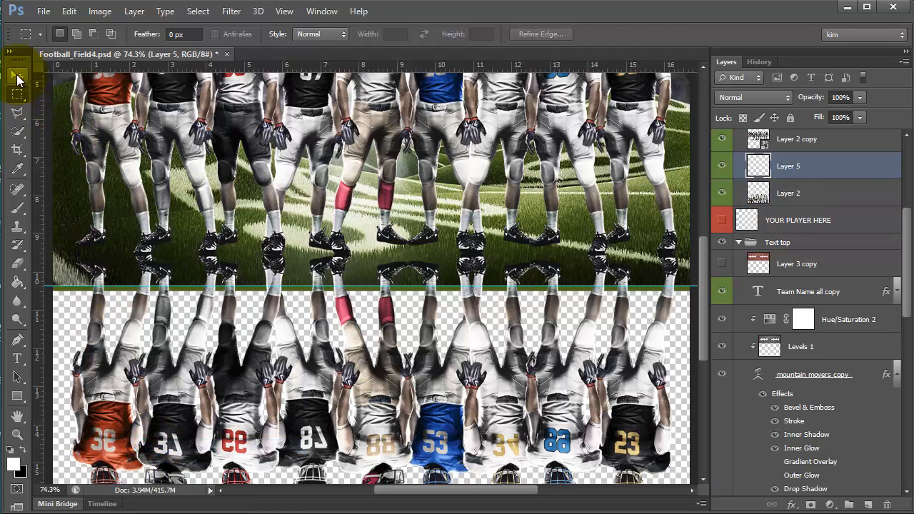
{"action": "left_click", "coordinate": [18, 76]}
{"action": "left_click", "coordinate": [314, 250]}
{"action": "left_click_drag", "start_coordinate": [315, 251], "coordinate": [307, 247]}
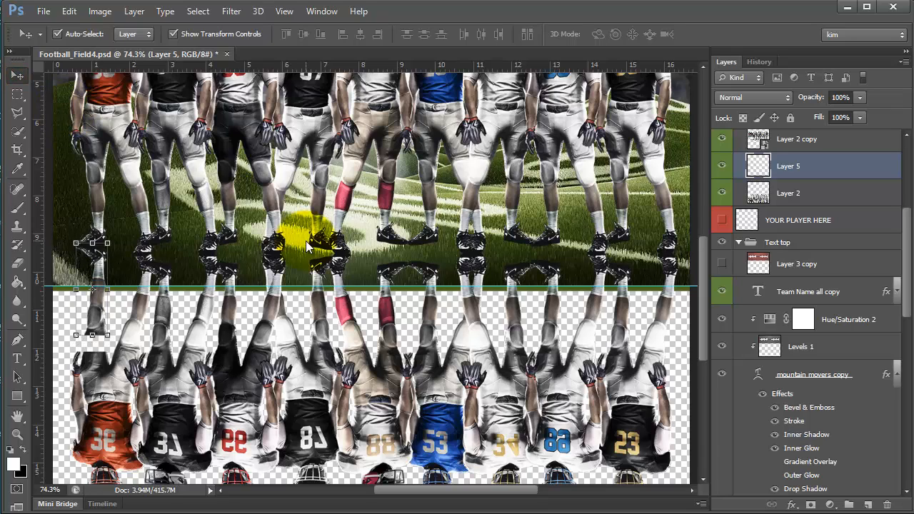
{"action": "left_click", "coordinate": [19, 81]}
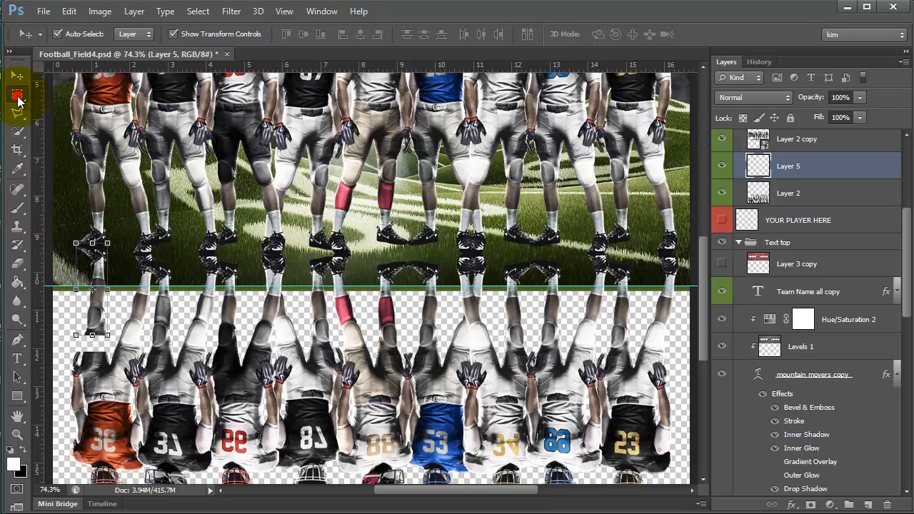
{"action": "left_click", "coordinate": [17, 95]}
{"action": "left_click", "coordinate": [129, 276]}
{"action": "left_click_drag", "start_coordinate": [137, 257], "coordinate": [177, 322]}
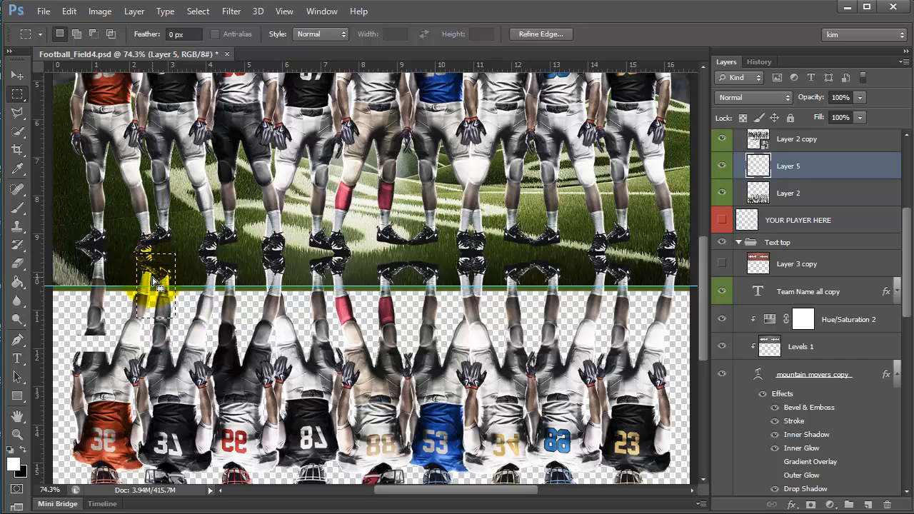
{"action": "left_click", "coordinate": [225, 260]}
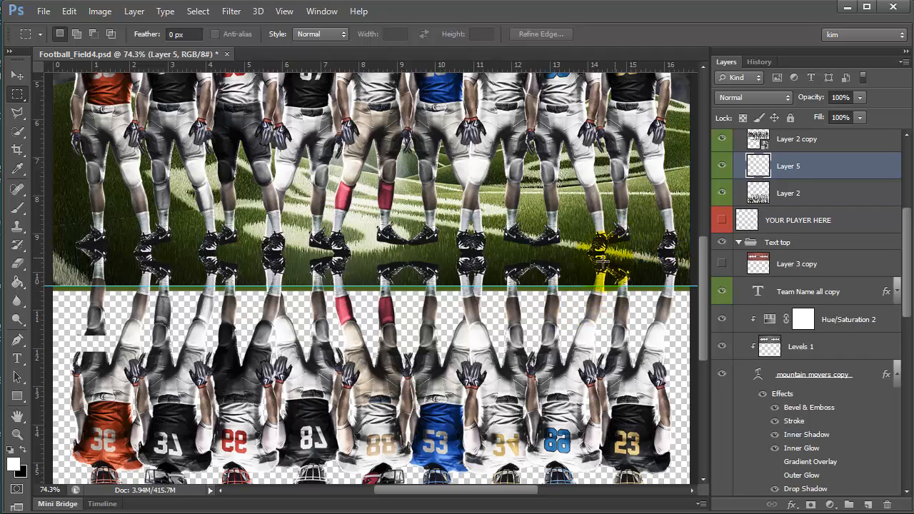
- Try to cut the adjacent reflected legs between the seventh and eighth players to a new layer with Layer 5 active
{"action": "left_click_drag", "start_coordinate": [497, 257], "coordinate": [566, 347]}
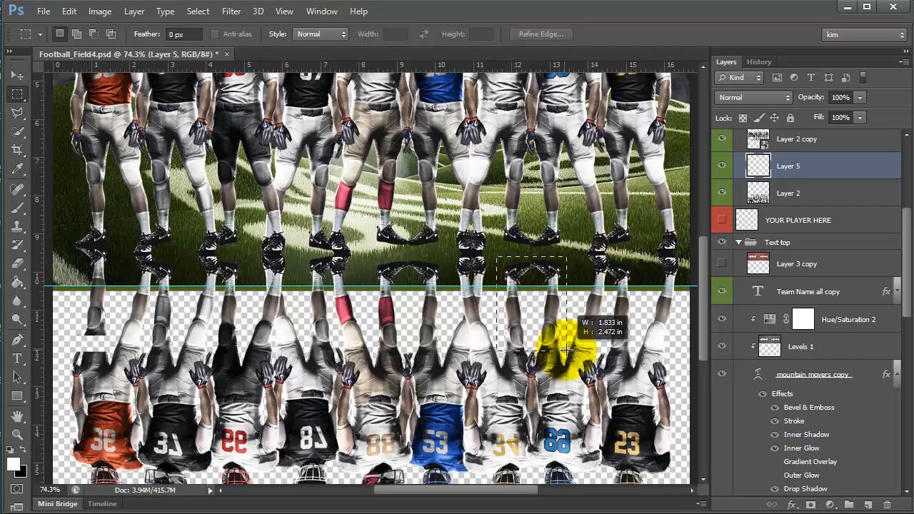
{"action": "right_click", "coordinate": [515, 298]}
{"action": "left_click", "coordinate": [561, 427]}
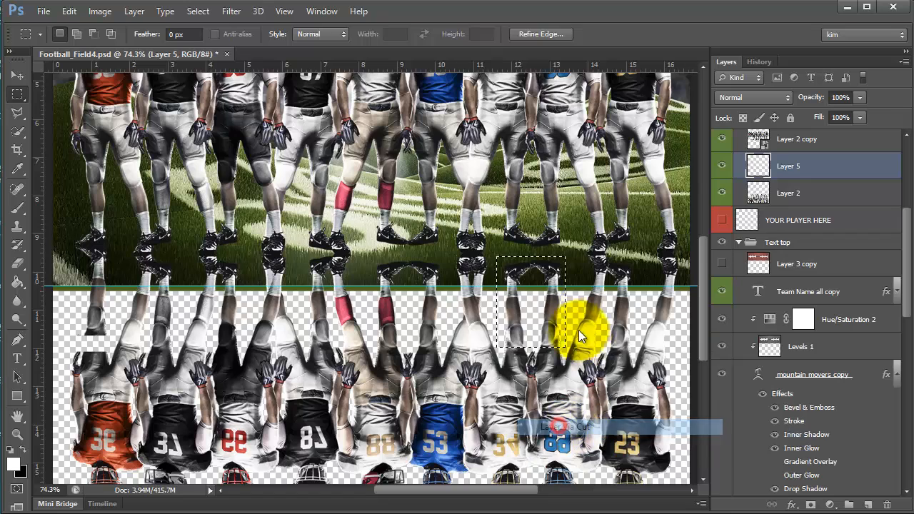
{"action": "left_click", "coordinate": [453, 209]}
- Select the adjacent reflected legs between the seventh and eighth players and cut them from Layer 2 to a new layer
{"action": "left_click_drag", "start_coordinate": [497, 255], "coordinate": [569, 351]}
{"action": "left_click", "coordinate": [795, 200]}
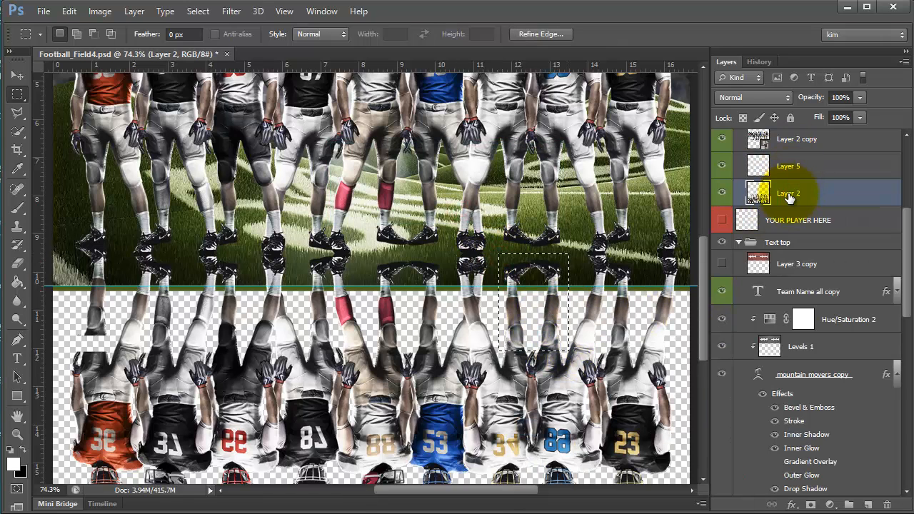
{"action": "right_click", "coordinate": [547, 302]}
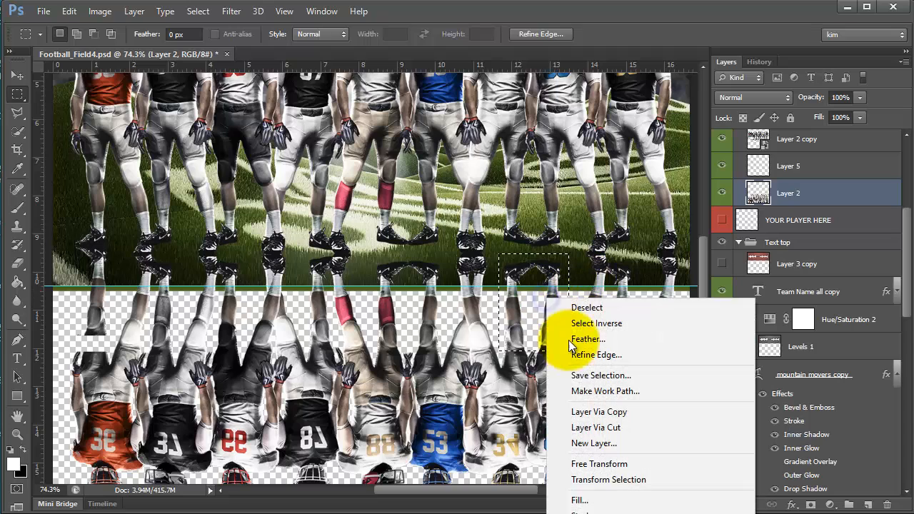
{"action": "left_click", "coordinate": [592, 427]}
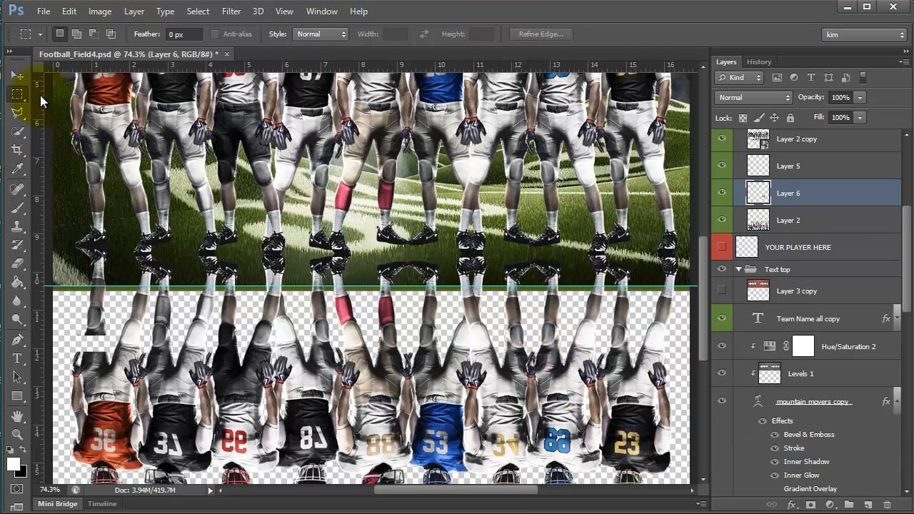
- Nudge the cut legs between the seventh and eighth players up until their shoes meet the upright shoes
{"action": "left_click", "coordinate": [19, 77]}
{"action": "key", "text": "shift+Up"}
{"action": "key", "text": "shift+Up"}
{"action": "key", "text": "shift+Up"}
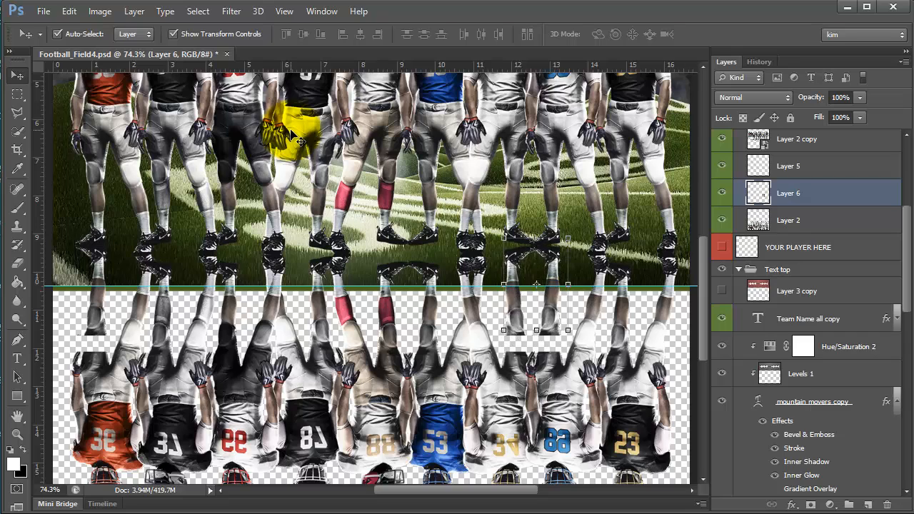
{"action": "key", "text": "Down"}
{"action": "key", "text": "Down"}
{"action": "key", "text": "Down"}
{"action": "key", "text": "Down"}
{"action": "key", "text": "Down"}
{"action": "key", "text": "Down"}
{"action": "left_click", "coordinate": [383, 232]}
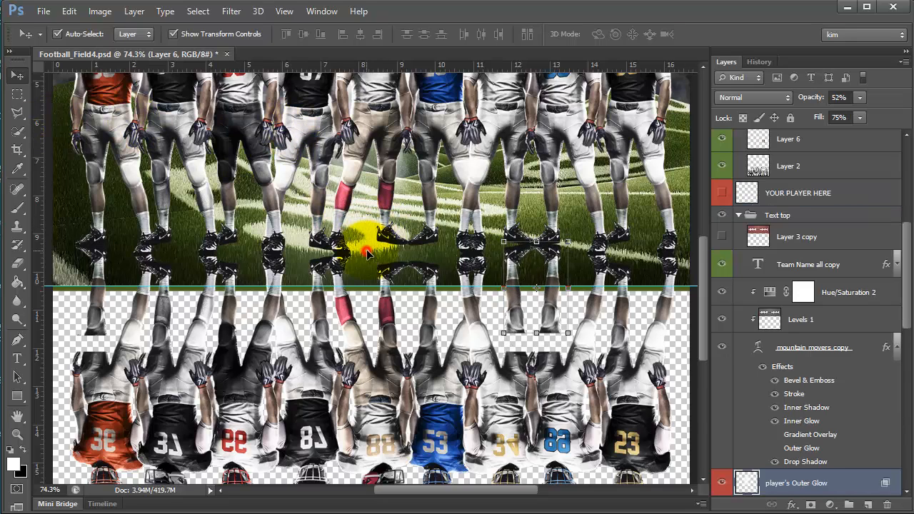
- Select the adjacent reflected legs between the fifth and sixth players and cut them from Layer 2 to a new layer
{"action": "left_click", "coordinate": [17, 94]}
{"action": "left_click_drag", "start_coordinate": [364, 251], "coordinate": [446, 338]}
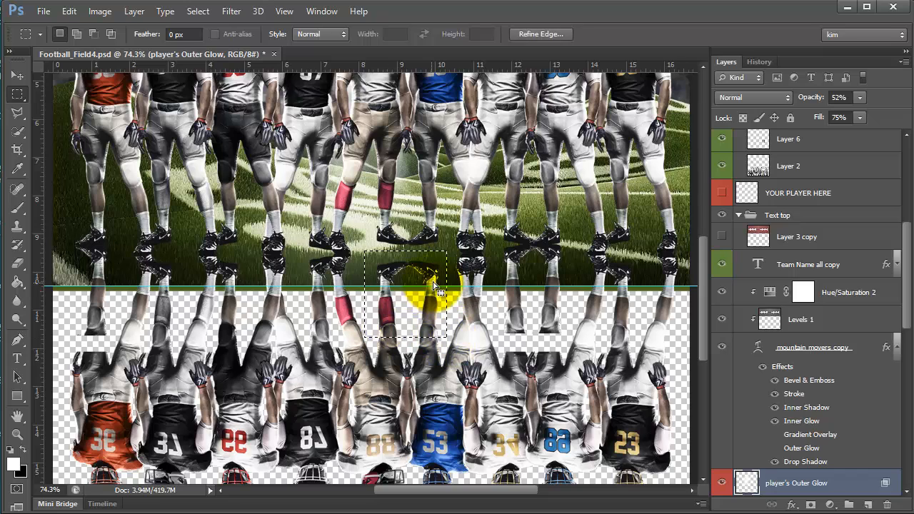
{"action": "left_click", "coordinate": [758, 169]}
{"action": "right_click", "coordinate": [437, 287]}
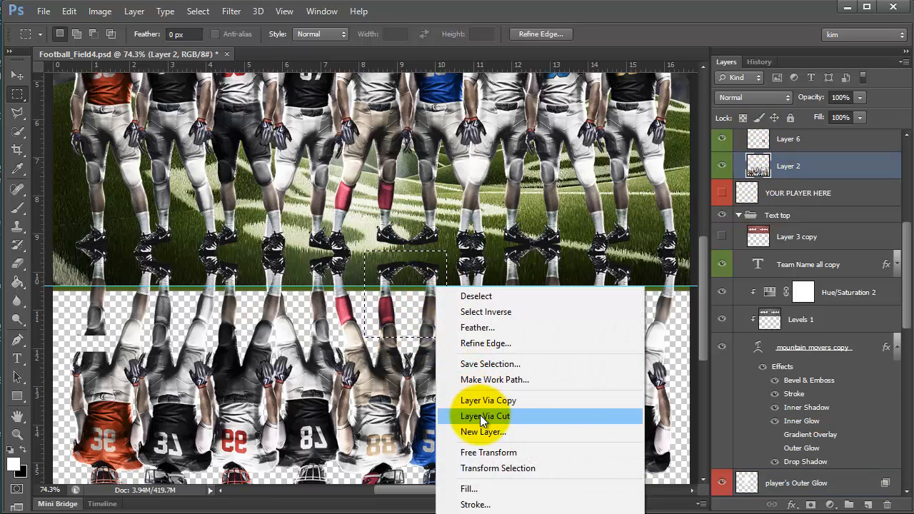
{"action": "left_click", "coordinate": [480, 415]}
- Nudge the cut legs between the fifth and sixth players up until their shoes meet the upright shoes
{"action": "left_click", "coordinate": [17, 75]}
{"action": "key", "text": "shift+Up"}
{"action": "key", "text": "shift+Up"}
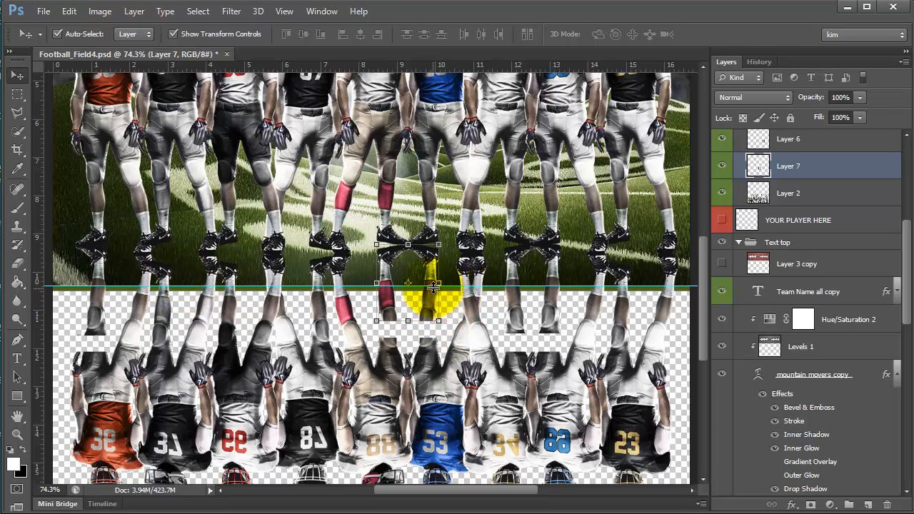
- Select Layer 5 and toggle its visibility to check which leg piece it holds
{"action": "left_click", "coordinate": [804, 194], "text": "shift"}
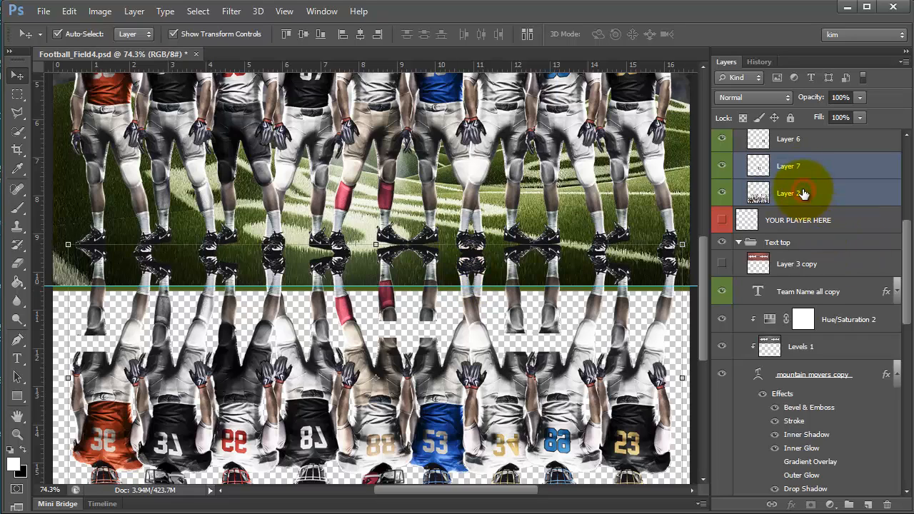
{"action": "scroll", "coordinate": [825, 194], "scroll_direction": "up", "scroll_amount": 2}
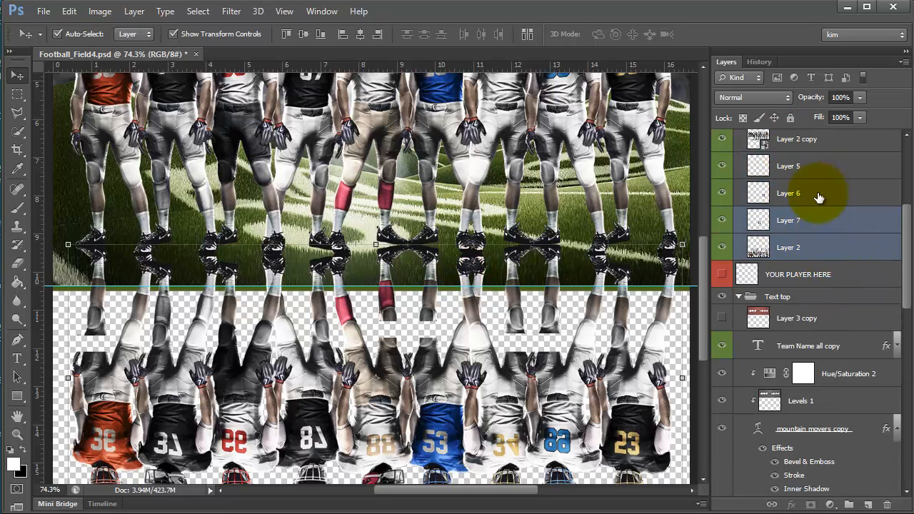
{"action": "left_click", "coordinate": [800, 165]}
{"action": "left_click", "coordinate": [722, 167]}
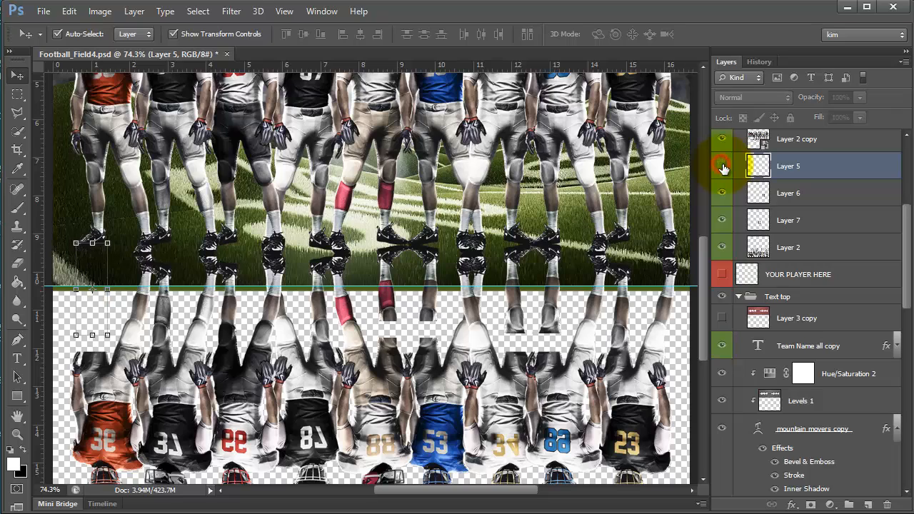
{"action": "left_click", "coordinate": [722, 167]}
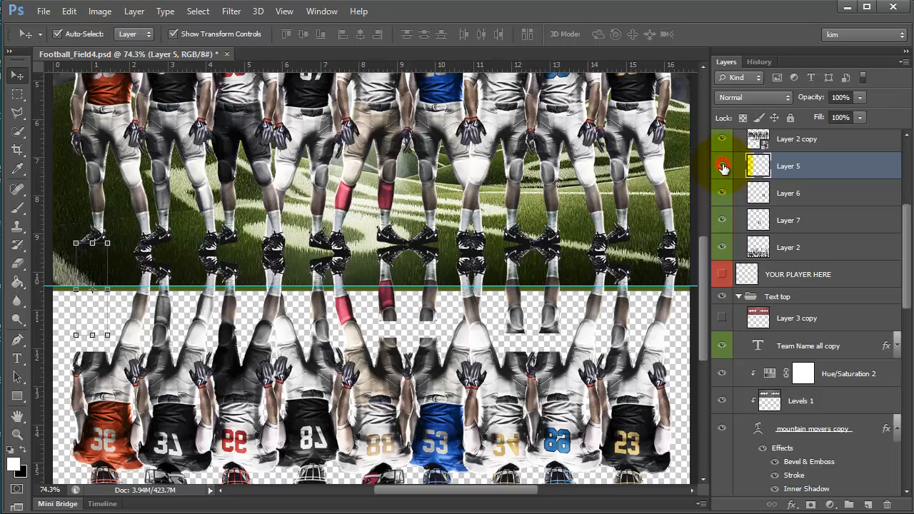
- Merge Layer 5, Layer 6, Layer 7 and Layer 2 into a single reflection layer
{"action": "left_click", "coordinate": [811, 248], "text": "shift"}
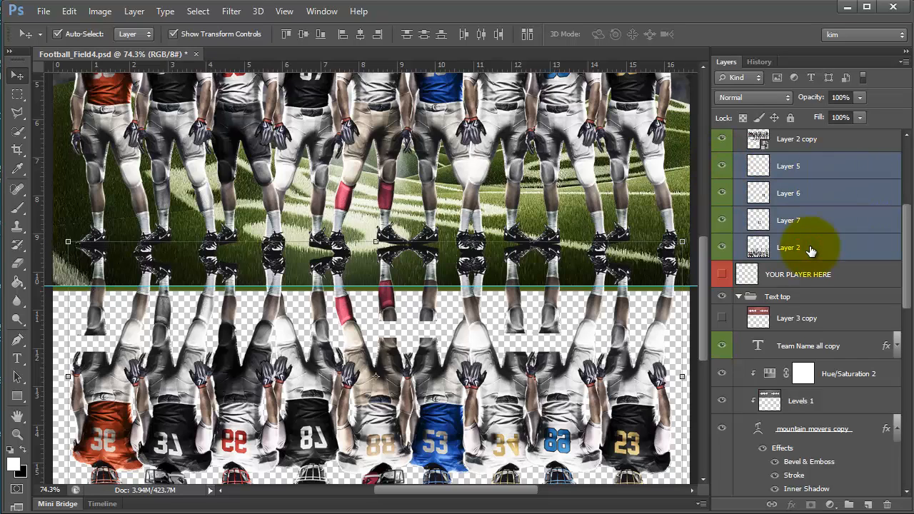
{"action": "right_click", "coordinate": [810, 247]}
{"action": "key", "text": "Escape"}
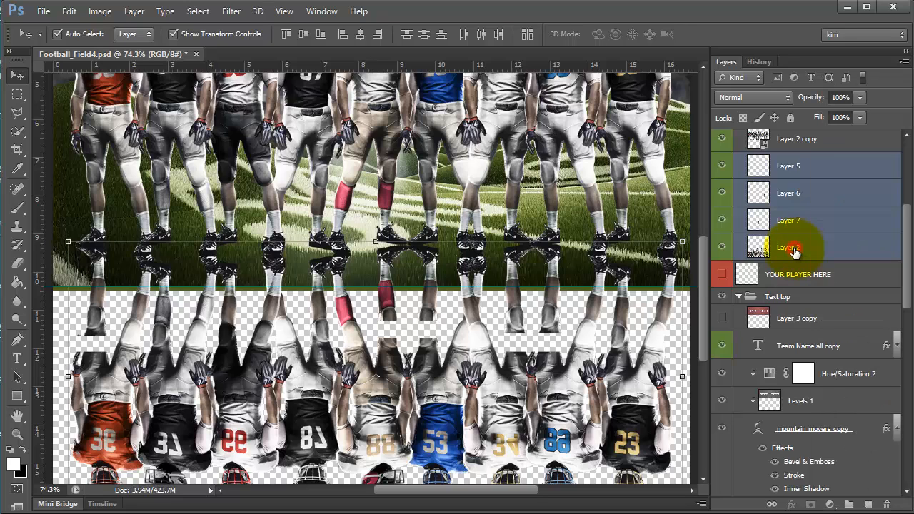
{"action": "left_click", "coordinate": [814, 168]}
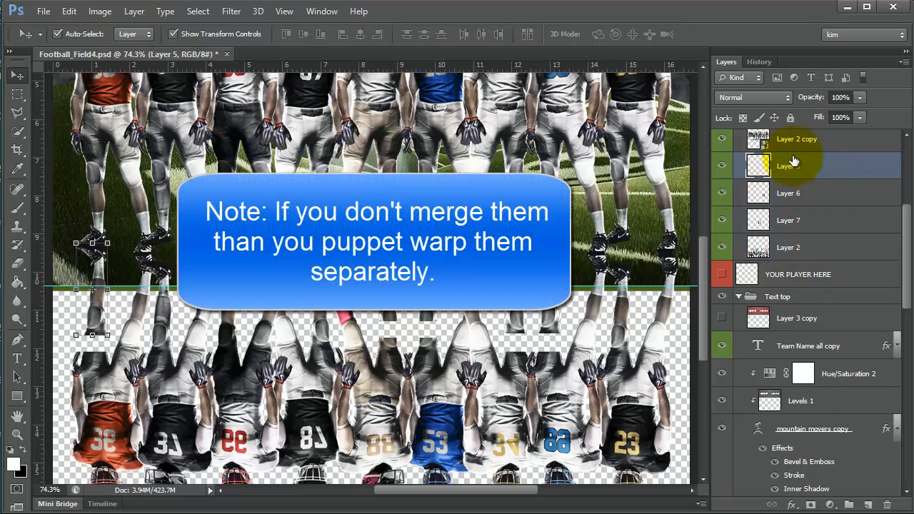
{"action": "key", "text": "ctrl+t"}
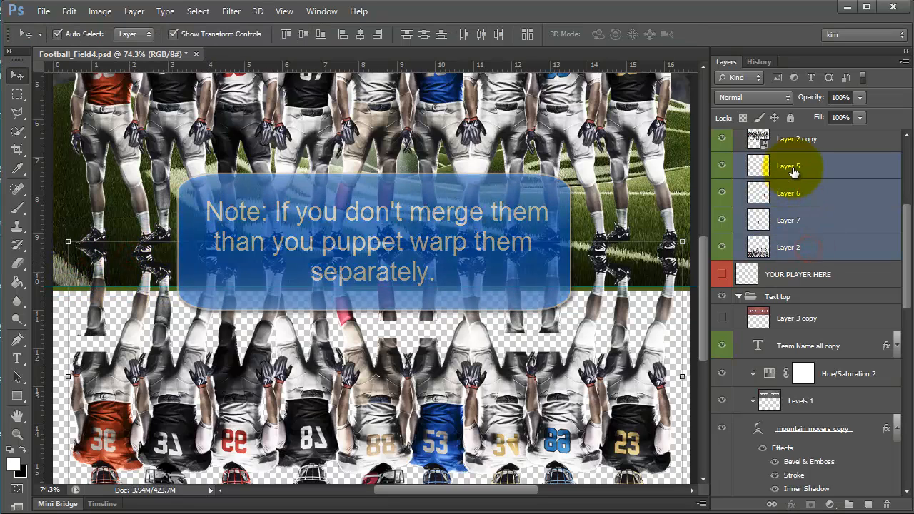
{"action": "right_click", "coordinate": [791, 210]}
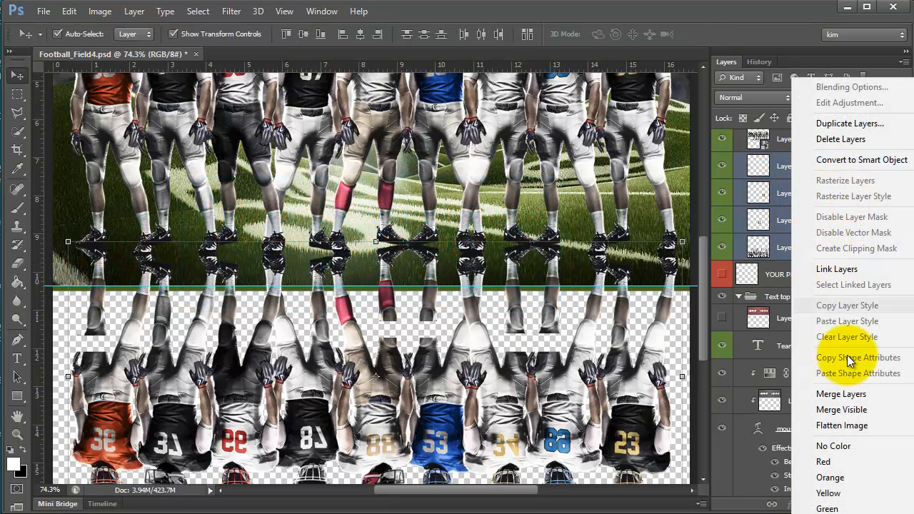
{"action": "left_click", "coordinate": [841, 394]}
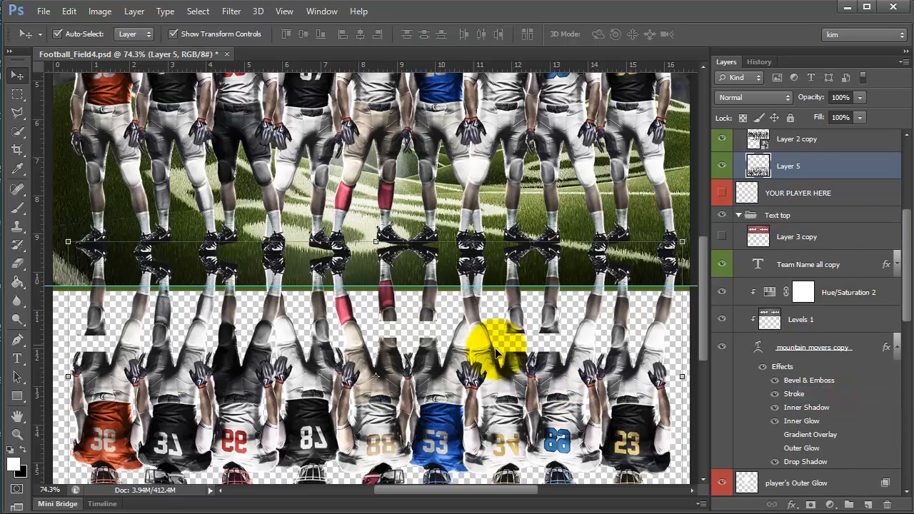
- Start a Puppet Warp on Layer 5 and place pins on the reflected shoes and along the reflected players' upper bodies
{"action": "left_click", "coordinate": [69, 11]}
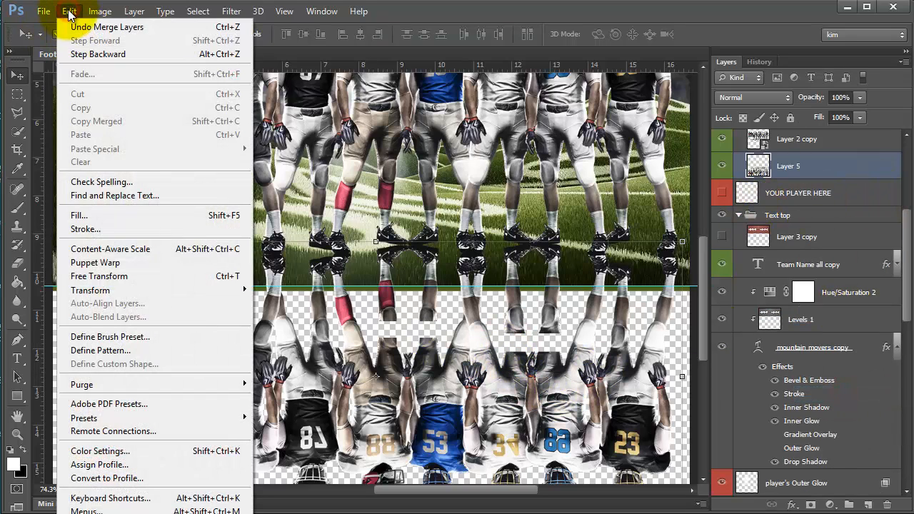
{"action": "left_click", "coordinate": [89, 262]}
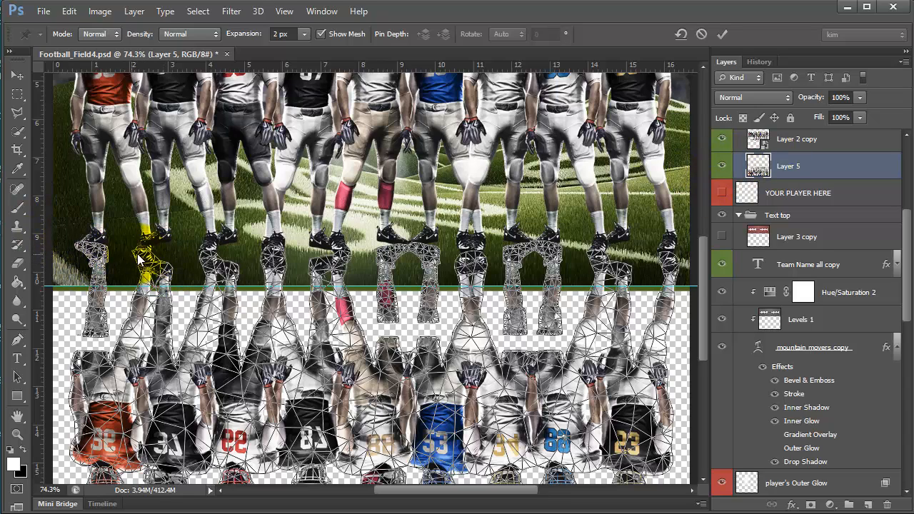
{"action": "left_click", "coordinate": [78, 244]}
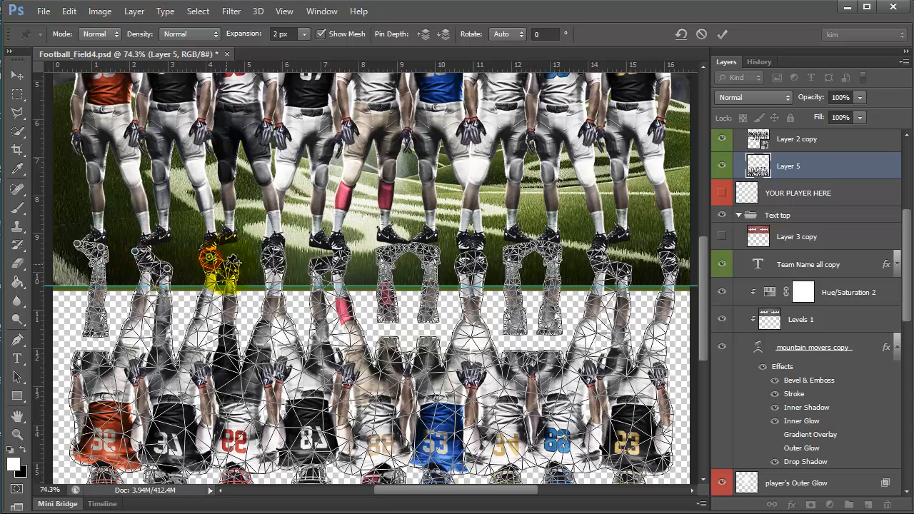
{"action": "left_click", "coordinate": [275, 255]}
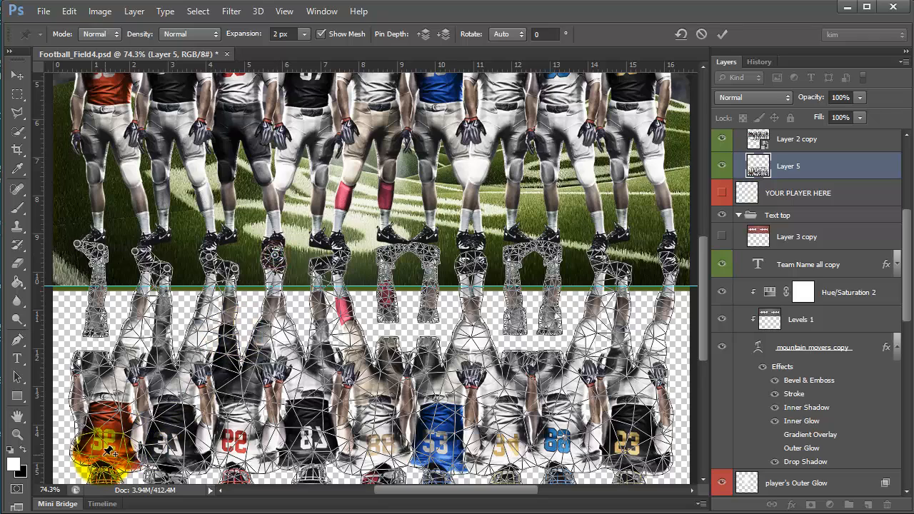
{"action": "left_click", "coordinate": [362, 451]}
{"action": "left_click", "coordinate": [479, 458]}
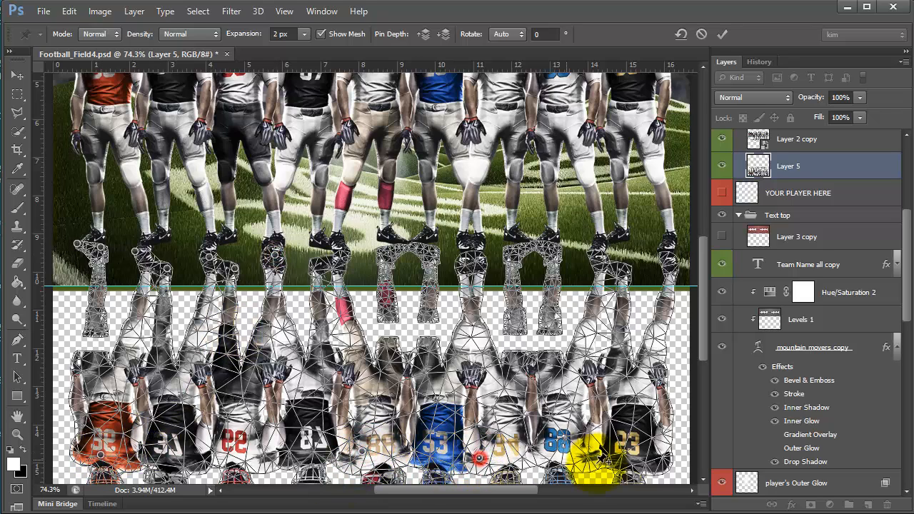
{"action": "left_click", "coordinate": [652, 458]}
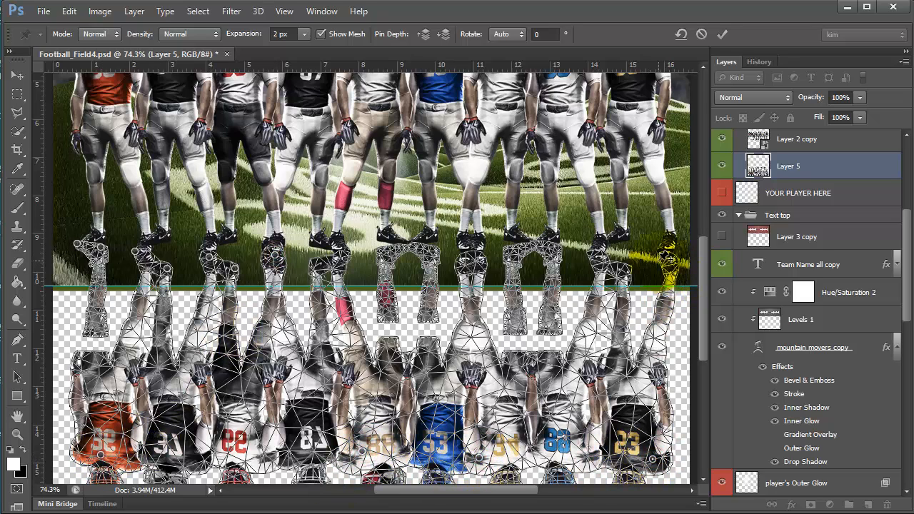
{"action": "left_click", "coordinate": [595, 255]}
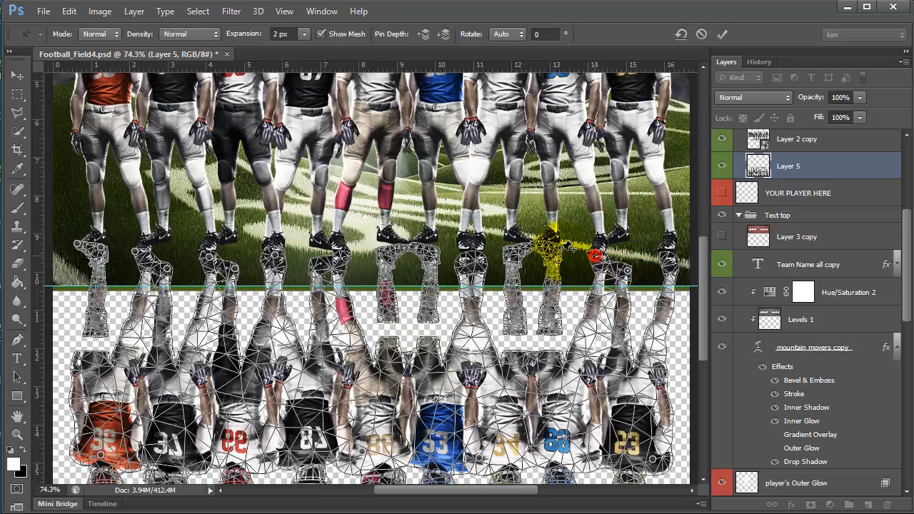
{"action": "left_click", "coordinate": [557, 248]}
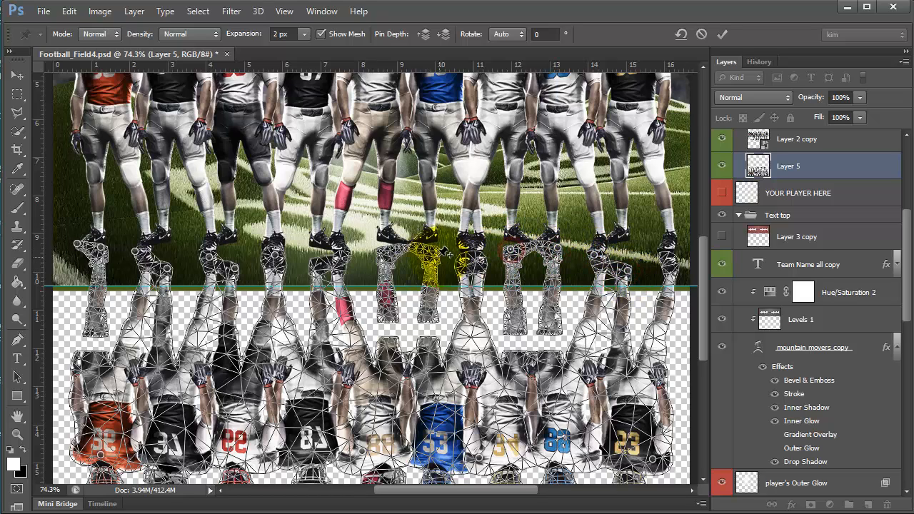
{"action": "left_click", "coordinate": [385, 244]}
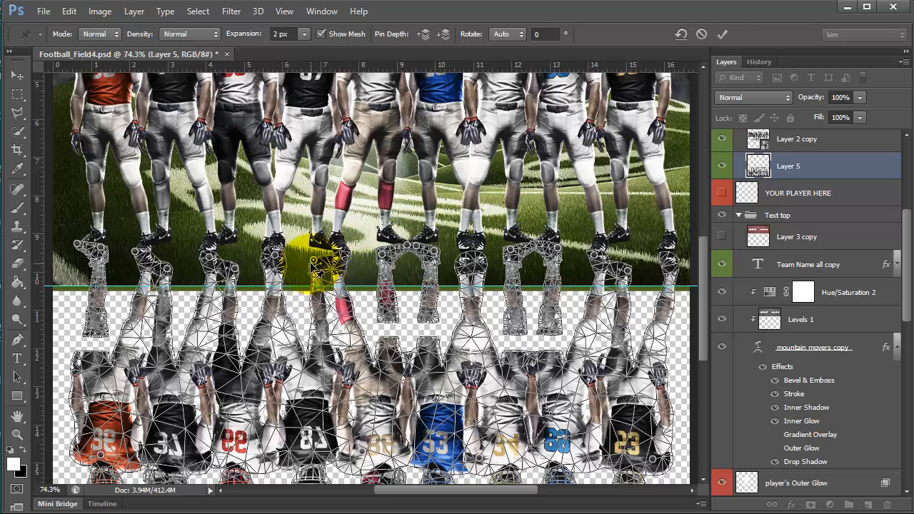
- Warp the reflected shoes from the first through the fifth player so they meet the upright shoes above them
{"action": "left_click_drag", "start_coordinate": [172, 274], "coordinate": [179, 248]}
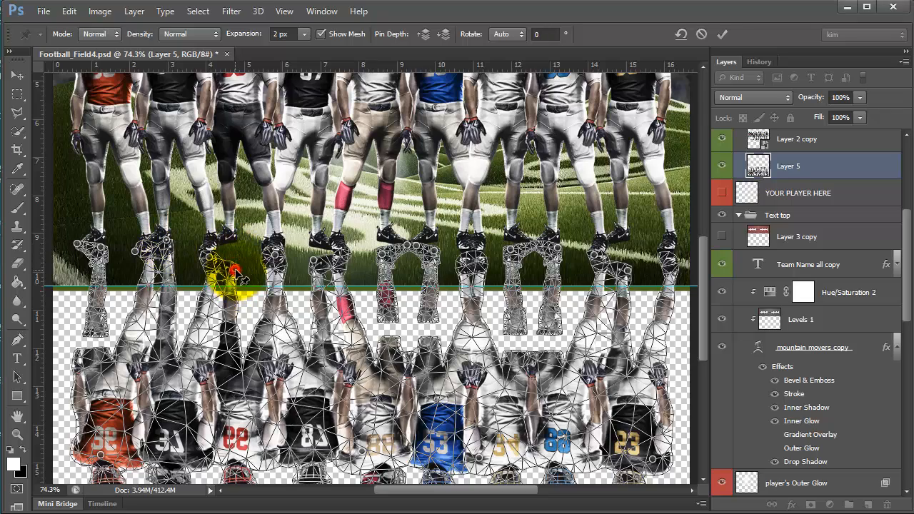
{"action": "left_click_drag", "start_coordinate": [242, 270], "coordinate": [230, 251]}
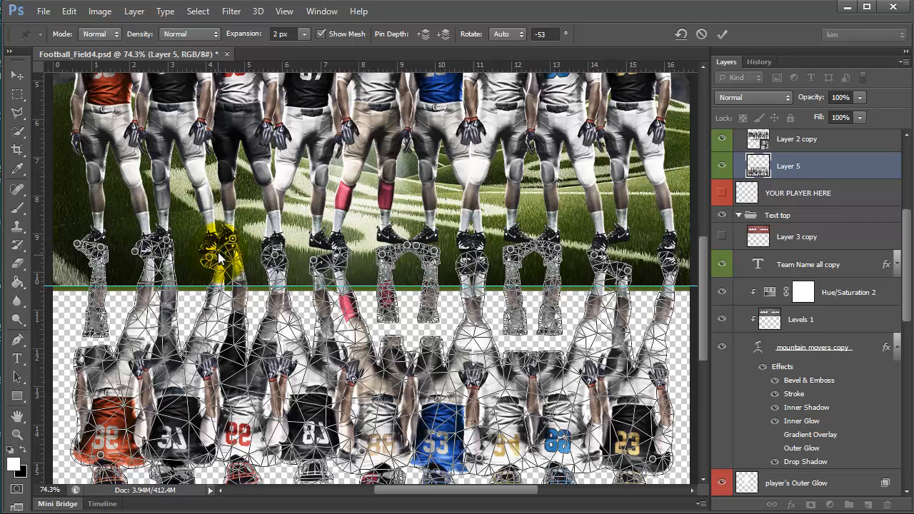
{"action": "left_click", "coordinate": [219, 259]}
{"action": "left_click", "coordinate": [467, 214]}
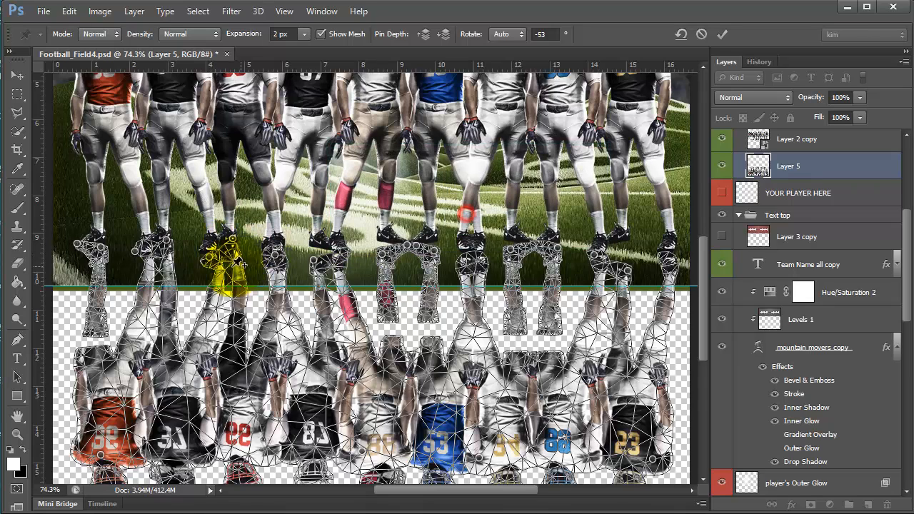
{"action": "left_click_drag", "start_coordinate": [206, 260], "coordinate": [205, 255]}
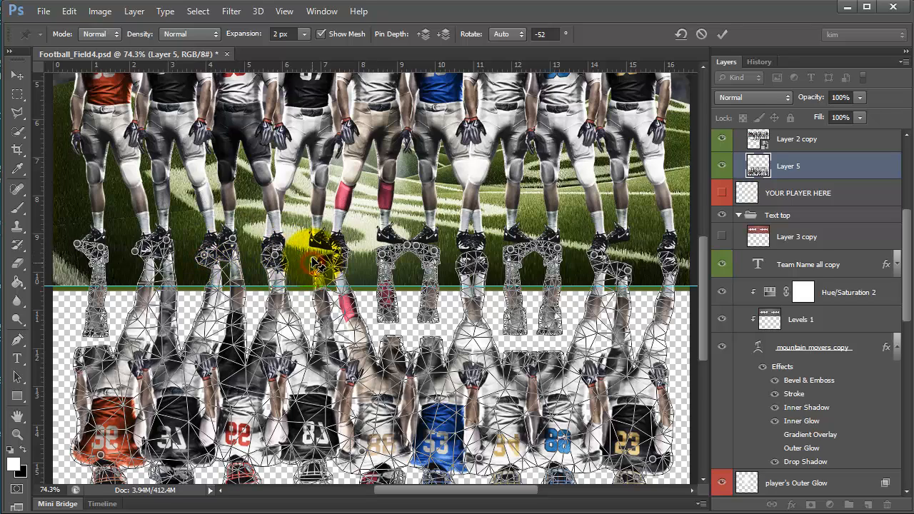
{"action": "left_click_drag", "start_coordinate": [315, 264], "coordinate": [341, 270]}
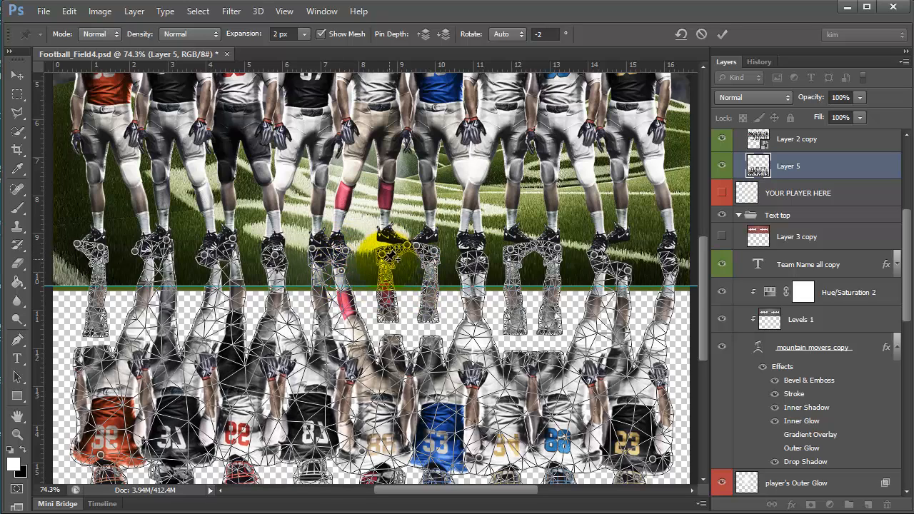
- Warp the reflected shoes and cut legs from the fifth through the ninth player to meet the upright shoes, and apply the Puppet Warp
{"action": "left_click_drag", "start_coordinate": [389, 252], "coordinate": [493, 252]}
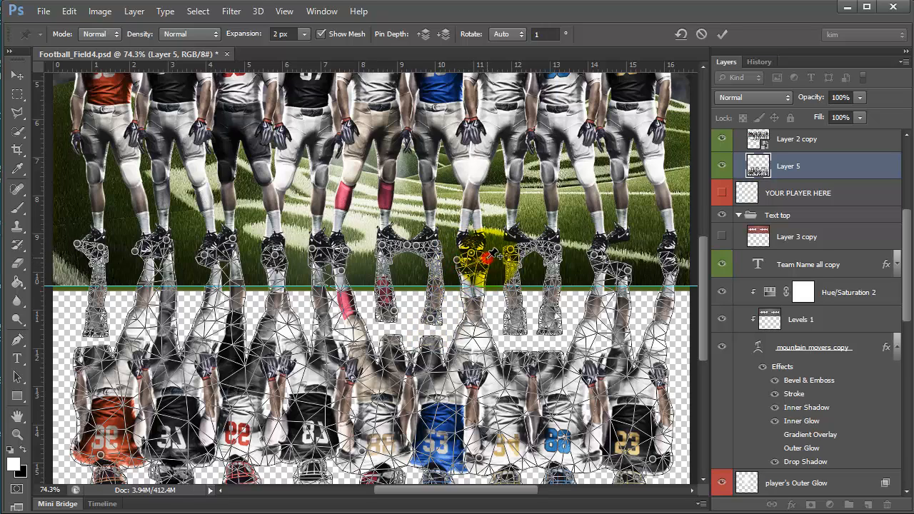
{"action": "left_click_drag", "start_coordinate": [490, 255], "coordinate": [511, 249]}
{"action": "left_click", "coordinate": [459, 256]}
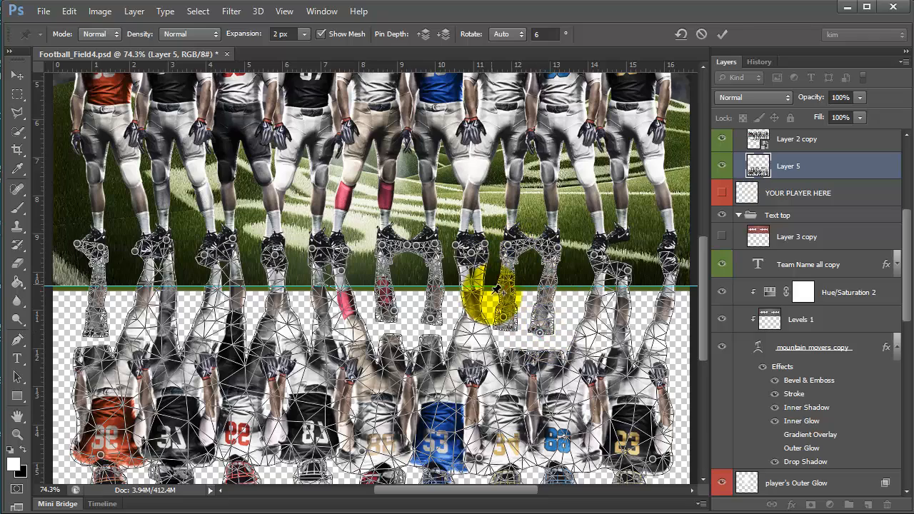
{"action": "left_click_drag", "start_coordinate": [503, 322], "coordinate": [627, 317]}
{"action": "left_click", "coordinate": [542, 331]}
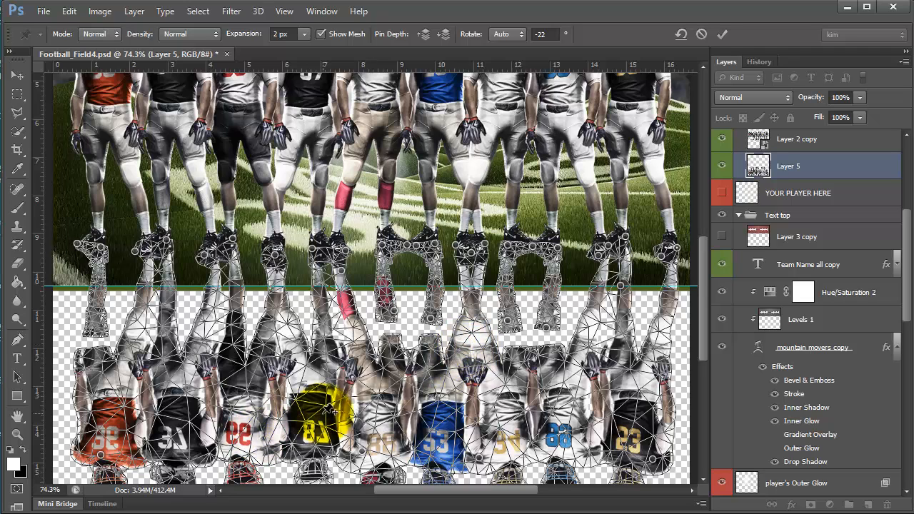
{"action": "key", "text": "Return"}
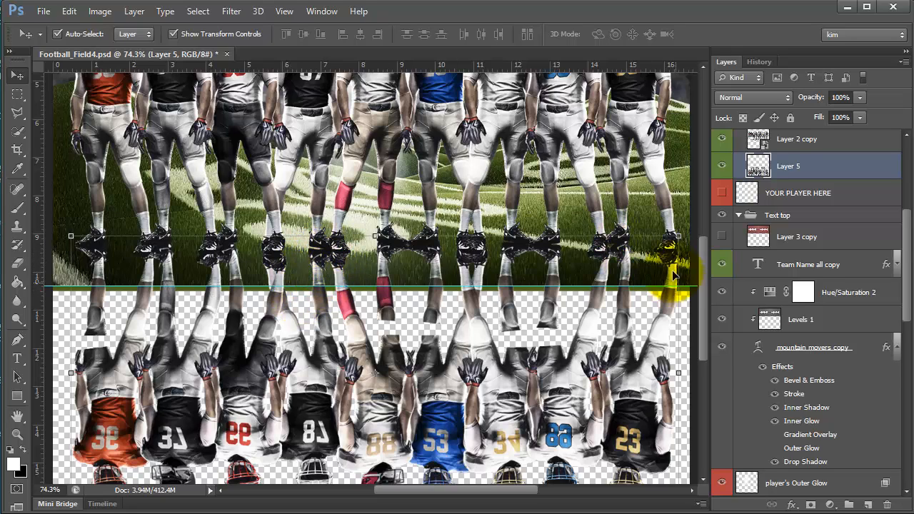
- Add a black Solid Color fill layer directly above Layer 5
{"action": "scroll", "coordinate": [728, 299], "scroll_direction": "up", "scroll_amount": 2}
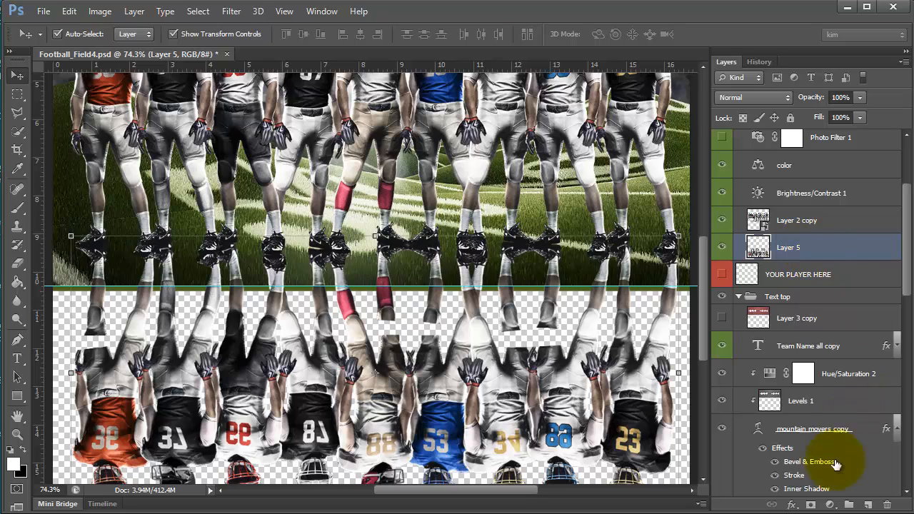
{"action": "left_click", "coordinate": [831, 505]}
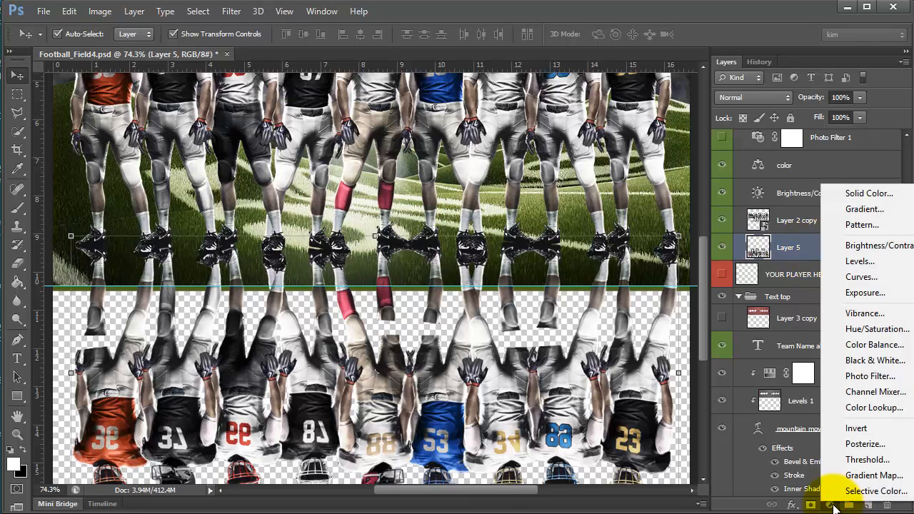
{"action": "left_click", "coordinate": [879, 200]}
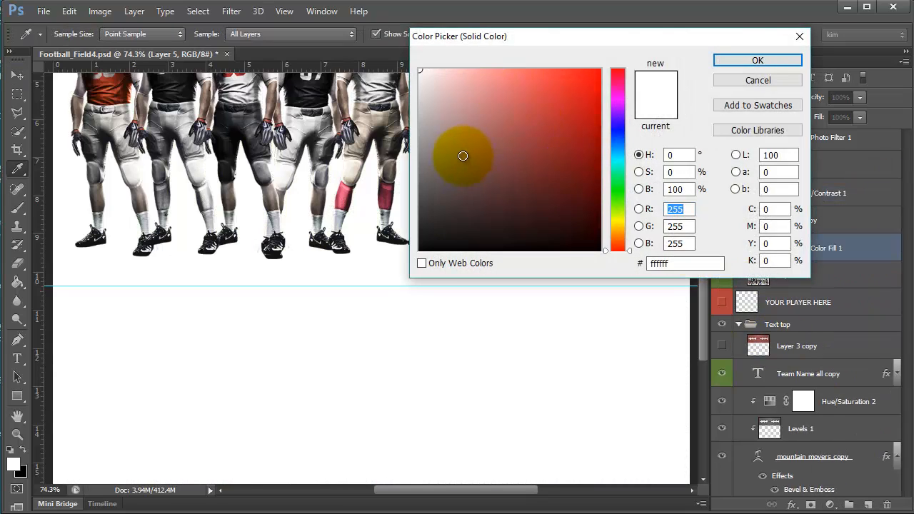
{"action": "left_click_drag", "start_coordinate": [466, 150], "coordinate": [578, 218]}
{"action": "left_click", "coordinate": [746, 60]}
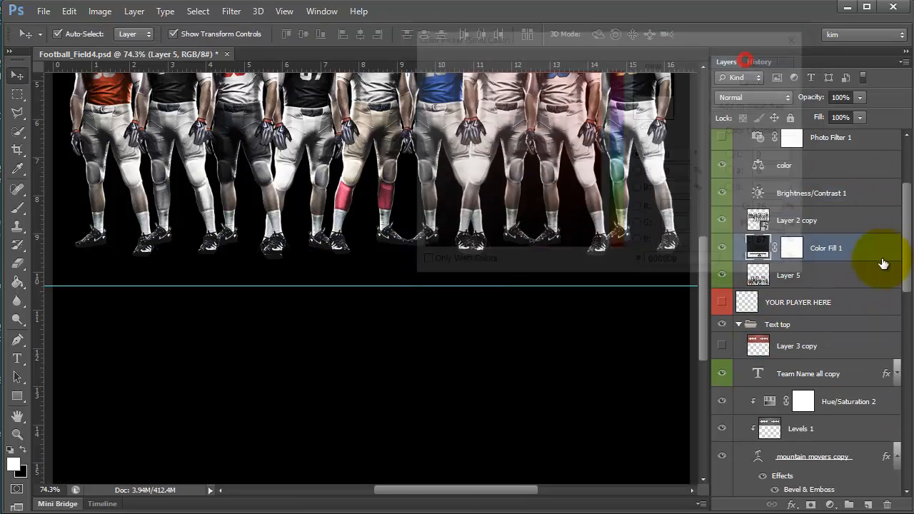
- Clip the black fill to Layer 5 and merge the two layers into one silhouette layer
{"action": "right_click", "coordinate": [828, 250]}
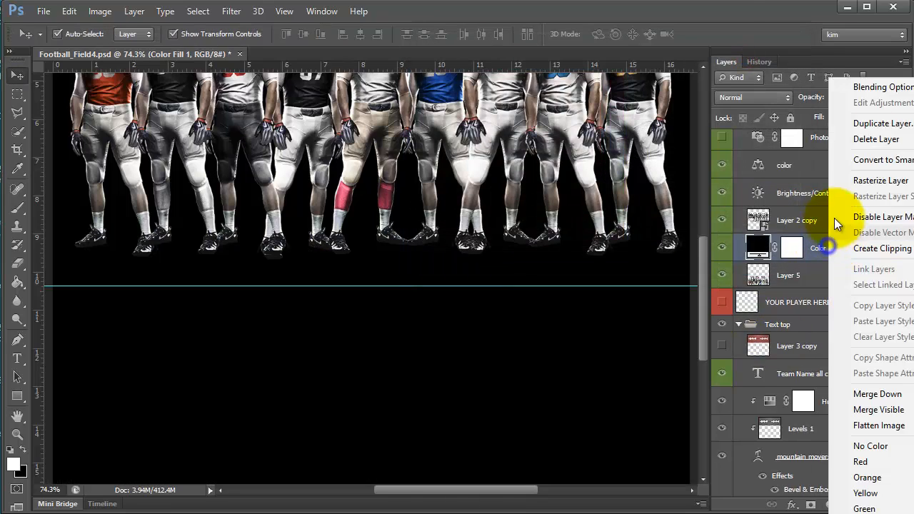
{"action": "left_click", "coordinate": [878, 249]}
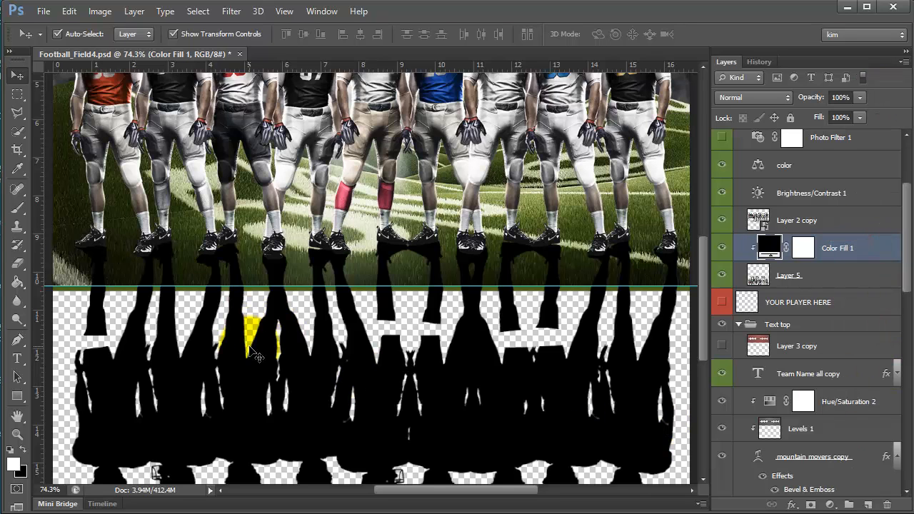
{"action": "left_click", "coordinate": [811, 278], "text": "shift"}
{"action": "right_click", "coordinate": [812, 279]}
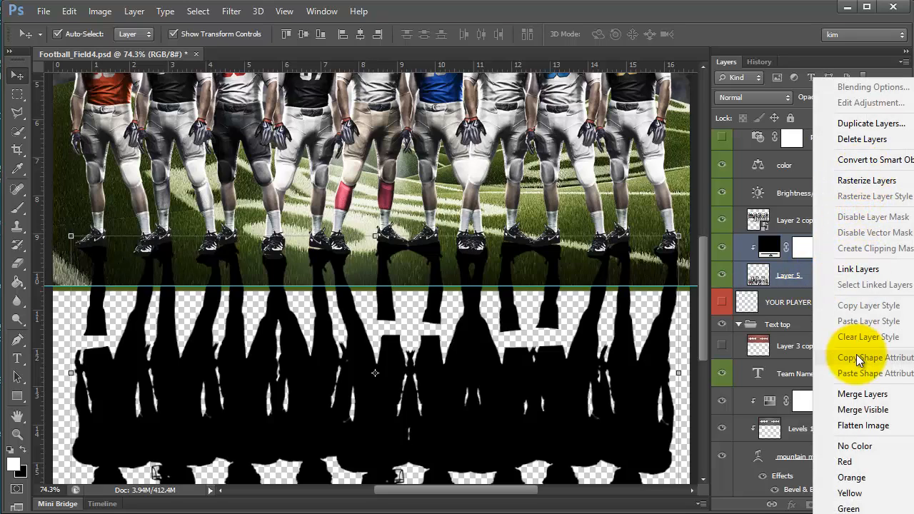
{"action": "left_click", "coordinate": [861, 394]}
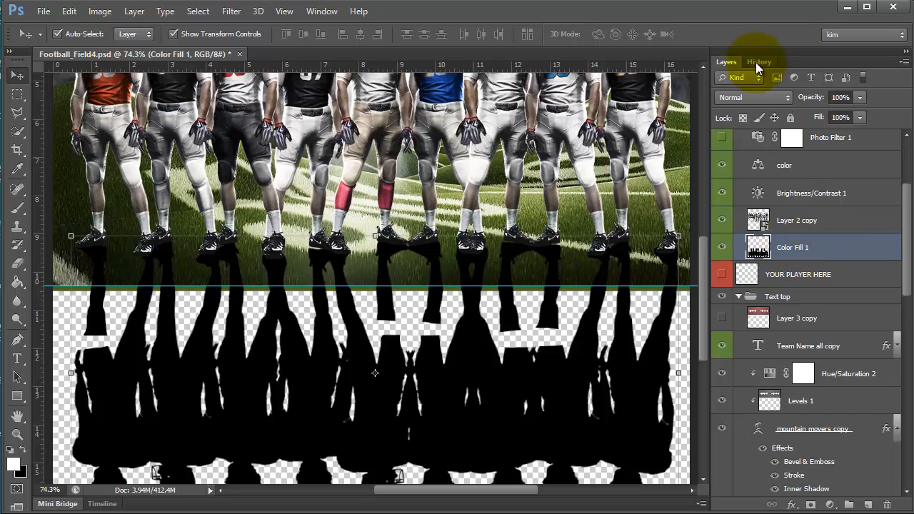
- Apply a Gaussian Blur with a 188.9-pixel radius to the Color Fill 1 silhouette and set its blend mode to Multiply
{"action": "left_click", "coordinate": [230, 11]}
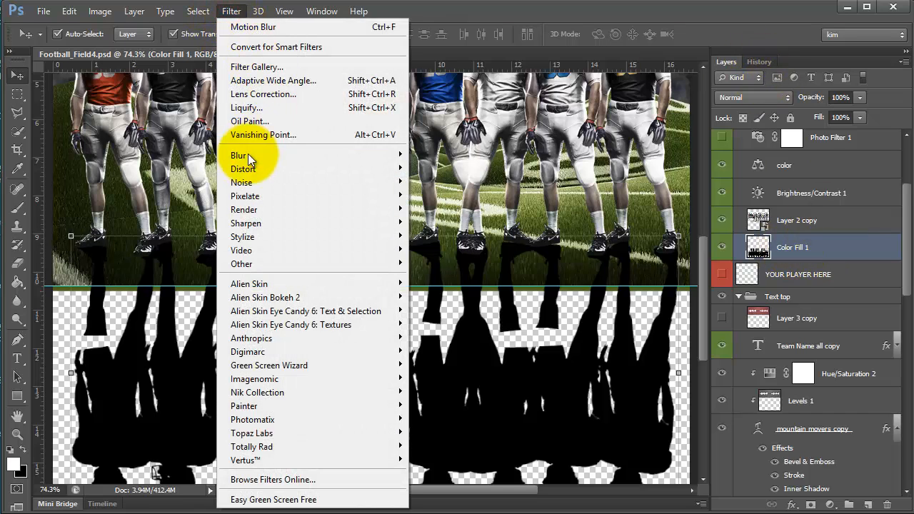
{"action": "mouse_move", "coordinate": [241, 154]}
{"action": "left_click", "coordinate": [183, 260]}
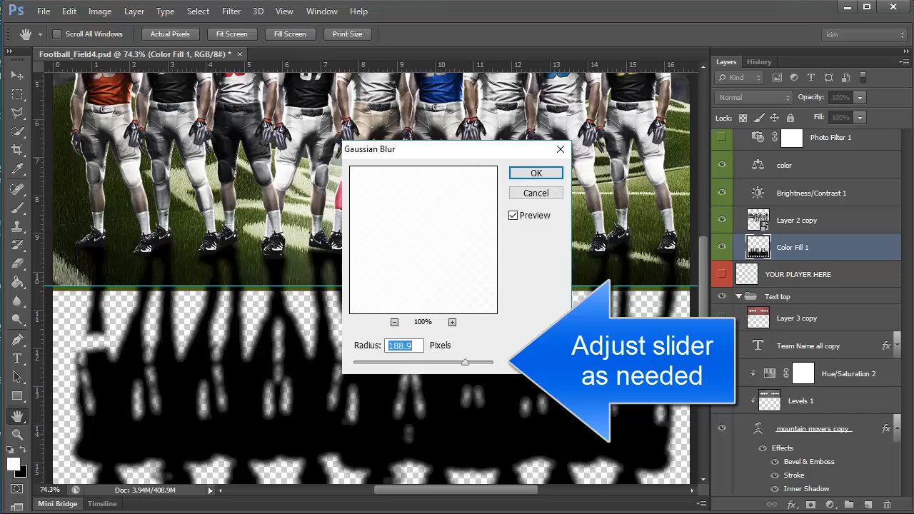
{"action": "left_click", "coordinate": [536, 174]}
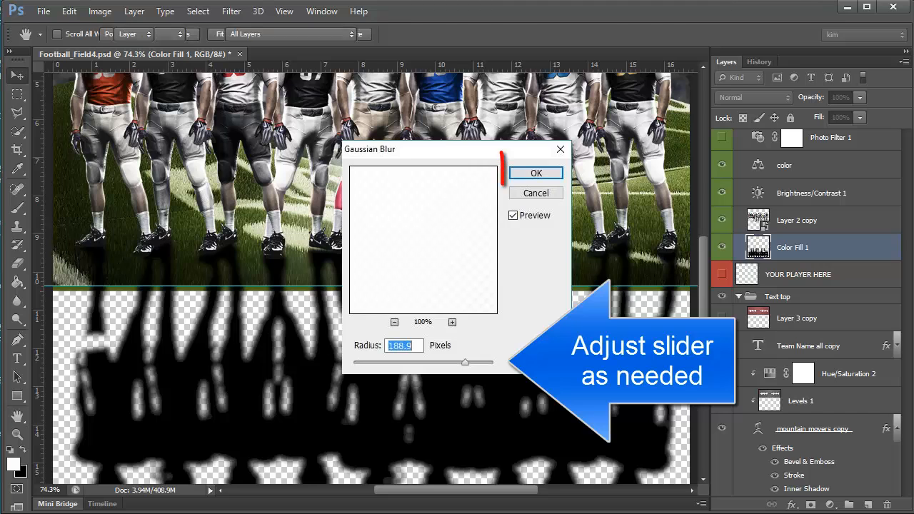
{"action": "left_click", "coordinate": [729, 94]}
{"action": "left_click", "coordinate": [733, 154]}
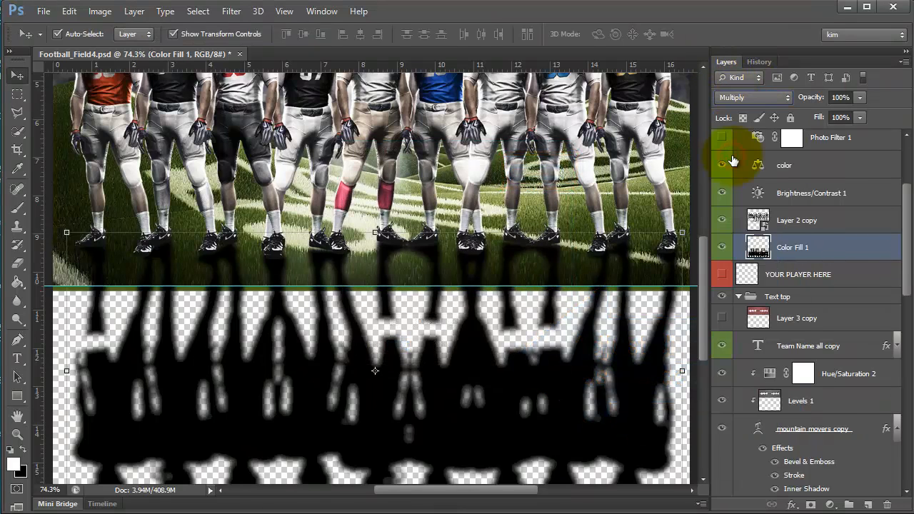
- Try the Overlay and Screen blend modes on Color Fill 1 and return it to Multiply
{"action": "left_click", "coordinate": [752, 99]}
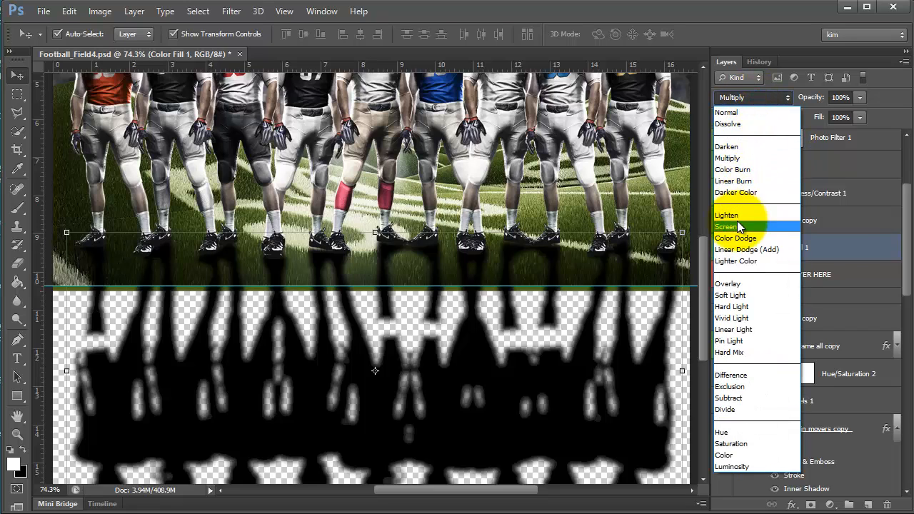
{"action": "left_click", "coordinate": [730, 284]}
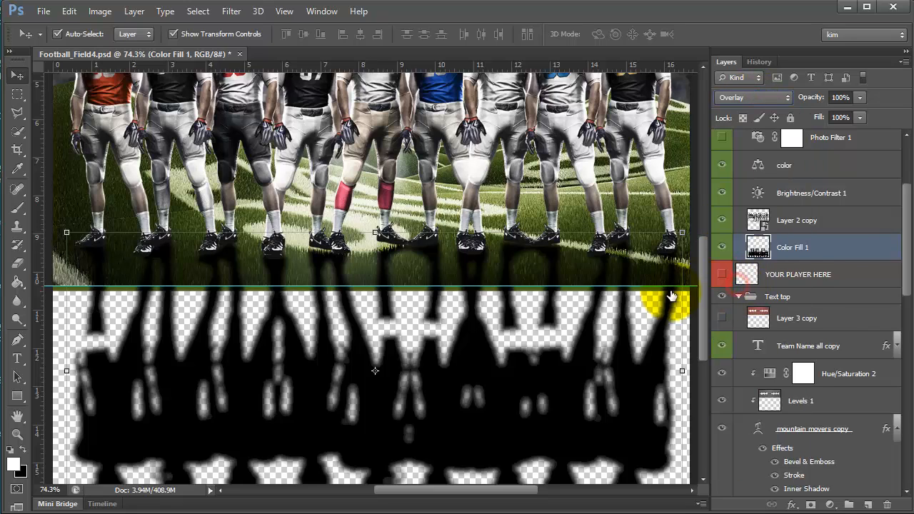
{"action": "left_click", "coordinate": [753, 97]}
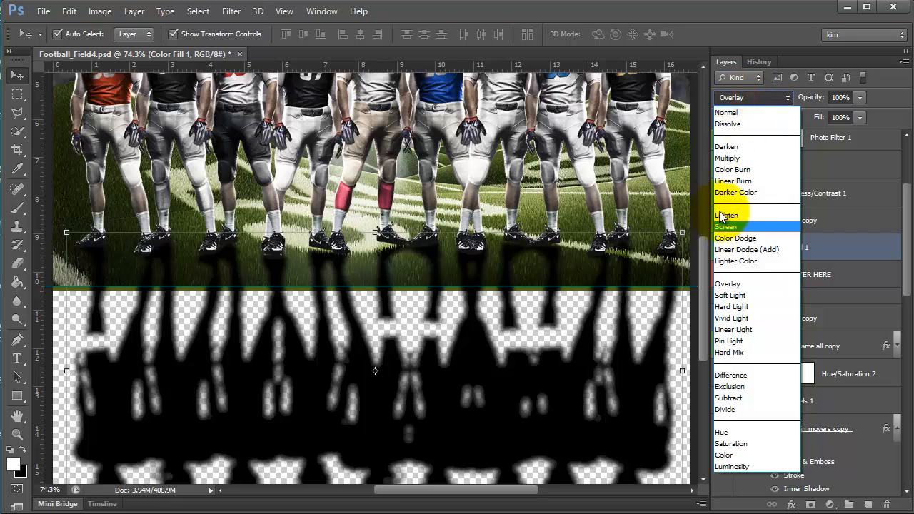
{"action": "left_click", "coordinate": [724, 225]}
{"action": "left_click", "coordinate": [730, 100]}
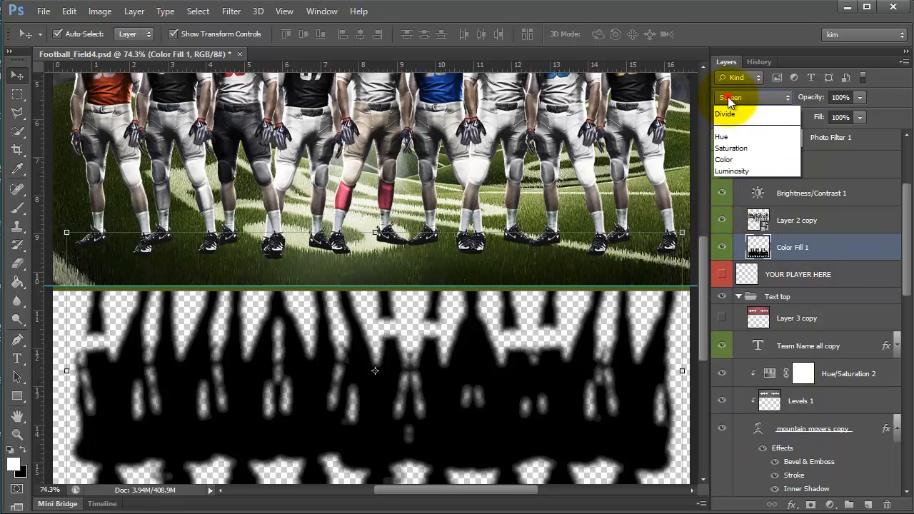
{"action": "left_click", "coordinate": [732, 159]}
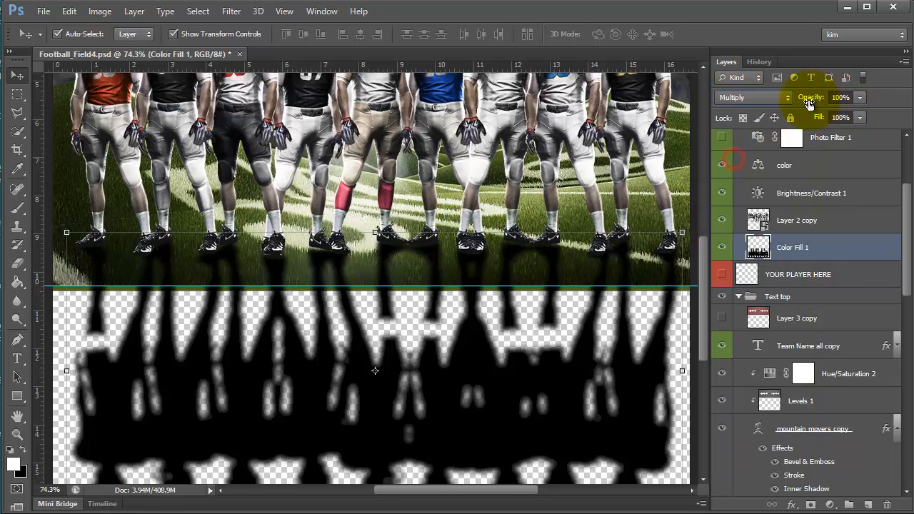
- Reduce Color Fill 1's opacity to 84%, try other blend modes, and set its blend mode to Normal
{"action": "left_click_drag", "start_coordinate": [812, 100], "coordinate": [801, 101]}
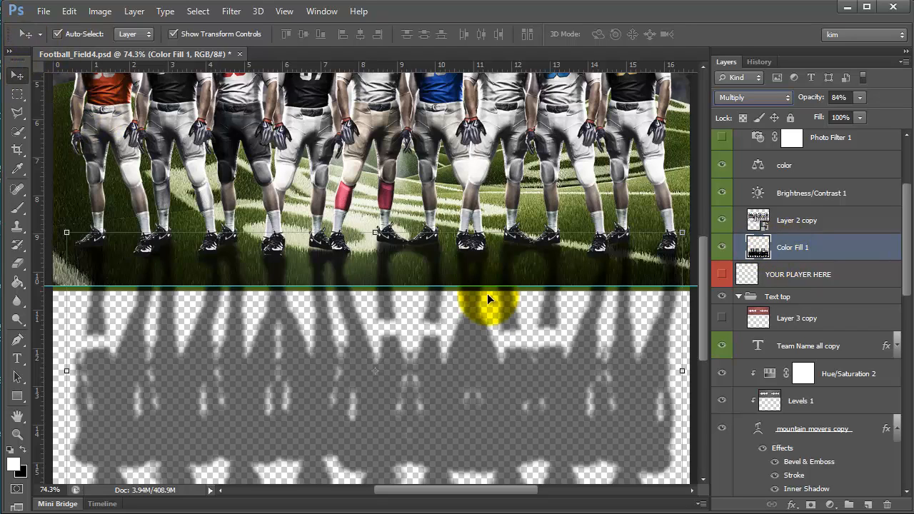
{"action": "key", "text": "shift+minus"}
{"action": "key", "text": "shift+minus"}
{"action": "key", "text": "shift+plus"}
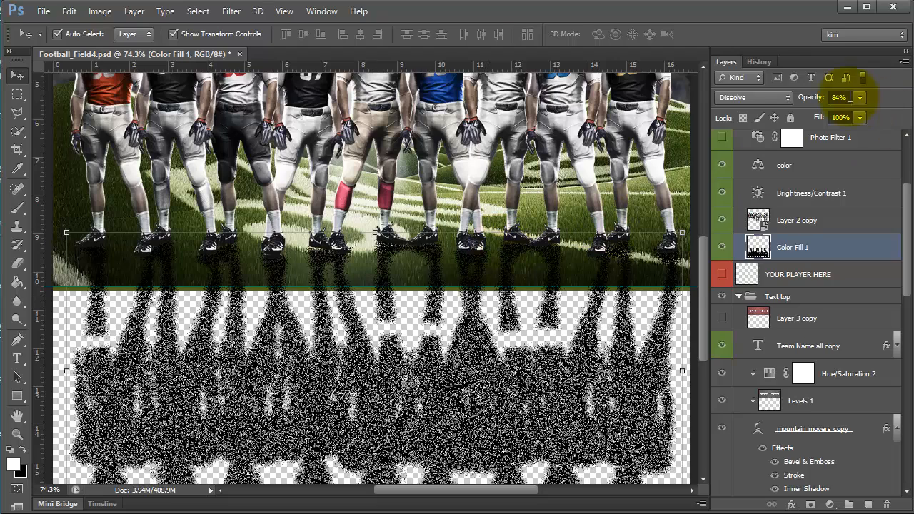
{"action": "left_click", "coordinate": [746, 96]}
{"action": "left_click", "coordinate": [739, 113]}
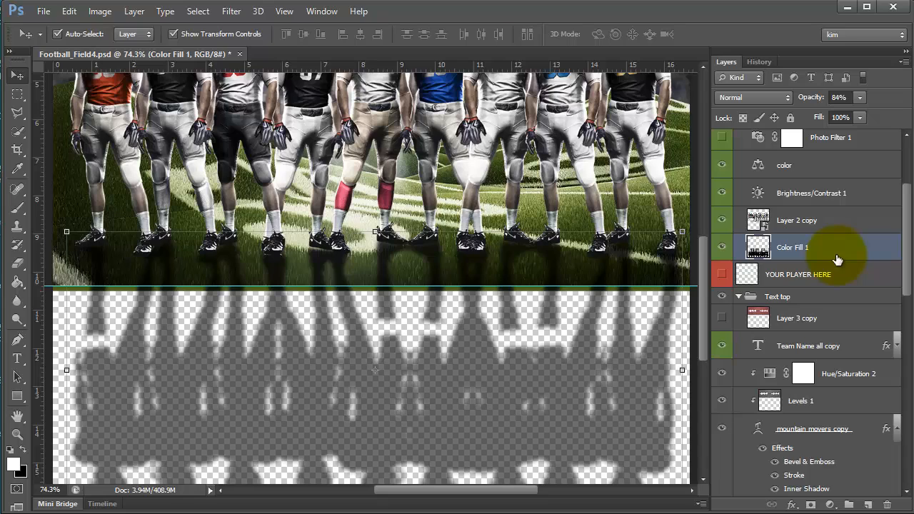
- Nudge the Color Fill 1 shadow slightly upward to meet the players' shoes and set its opacity to 67%
{"action": "key", "text": "Up"}
{"action": "key", "text": "Up"}
{"action": "key", "text": "Up"}
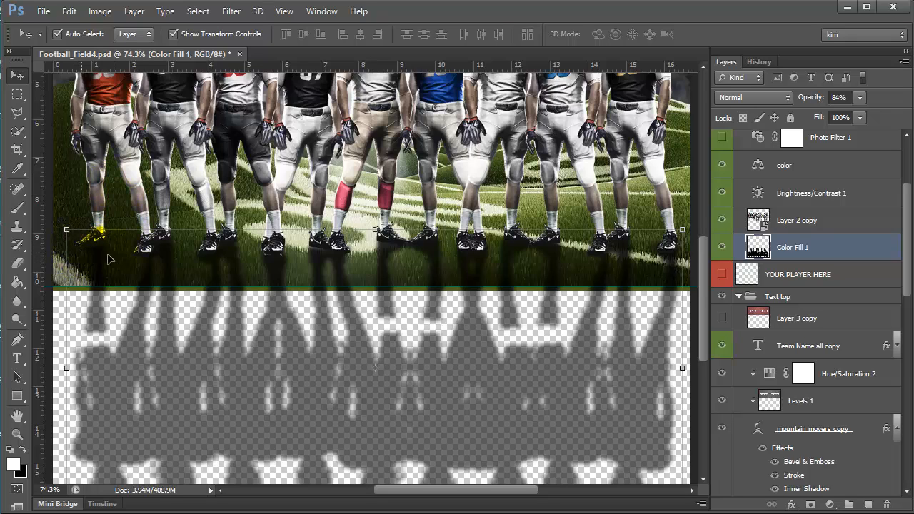
{"action": "left_click", "coordinate": [746, 274]}
{"action": "scroll", "coordinate": [479, 306], "scroll_direction": "up", "scroll_amount": 2}
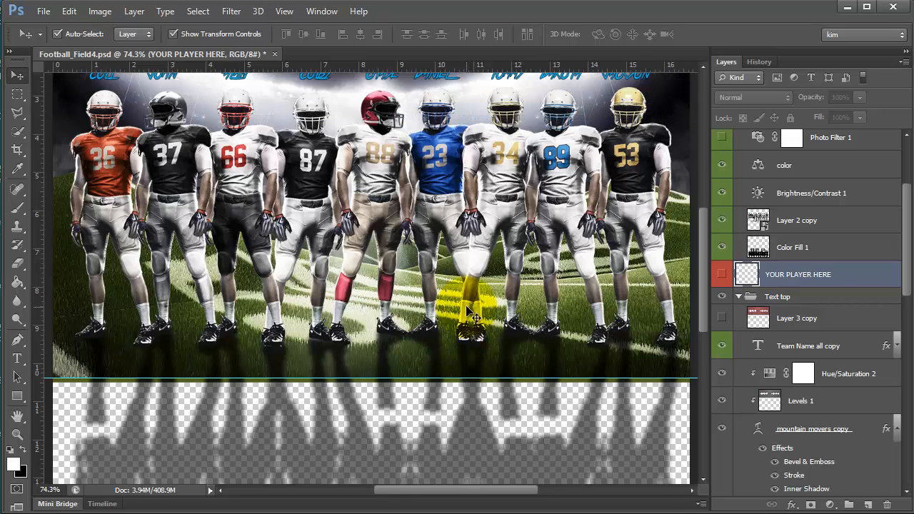
{"action": "left_click", "coordinate": [814, 247]}
{"action": "mouse_move", "coordinate": [819, 98]}
{"action": "left_mouse_down"}
{"action": "mouse_move", "coordinate": [796, 98]}
{"action": "mouse_move", "coordinate": [806, 97]}
{"action": "left_mouse_up"}
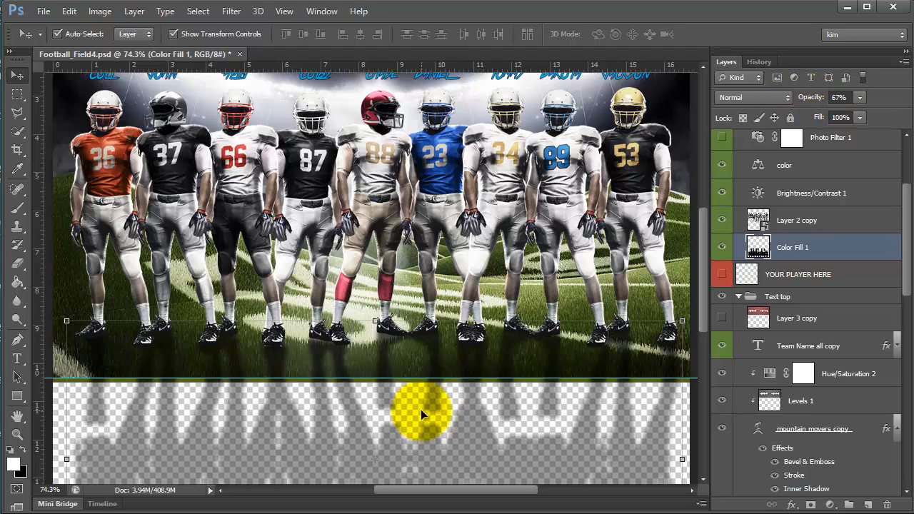
- Crop the canvas's bottom edge up to the horizontal guide to cut off the transparent area below the grass
{"action": "left_click", "coordinate": [18, 150]}
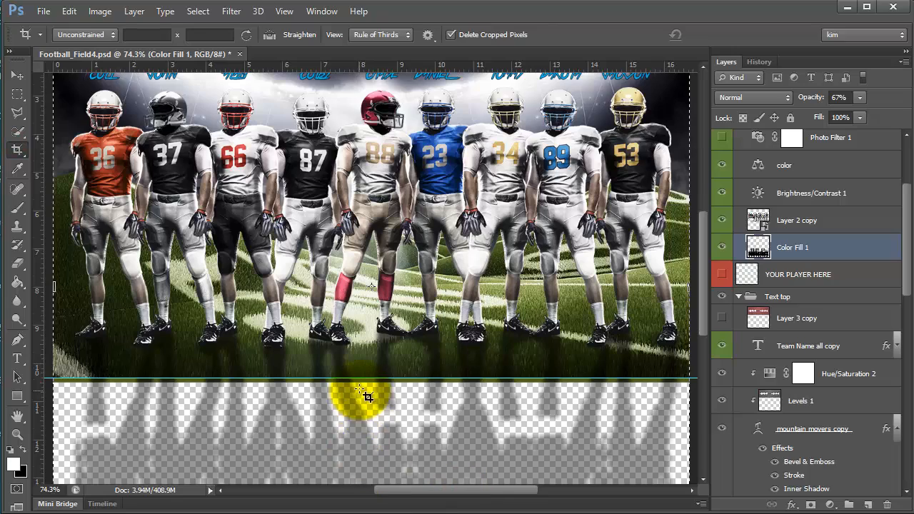
{"action": "scroll", "coordinate": [363, 394], "scroll_direction": "down", "scroll_amount": 5}
{"action": "left_click_drag", "start_coordinate": [373, 452], "coordinate": [385, 346]}
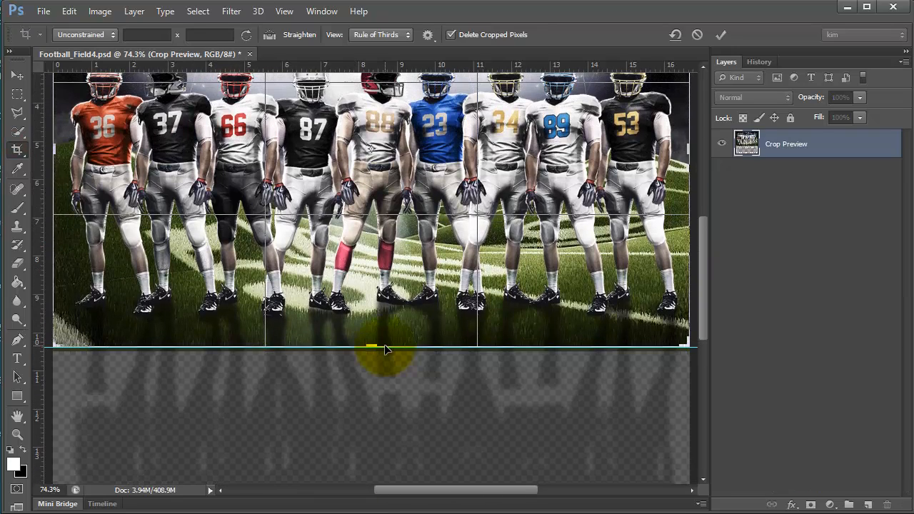
{"action": "key", "text": "Return"}
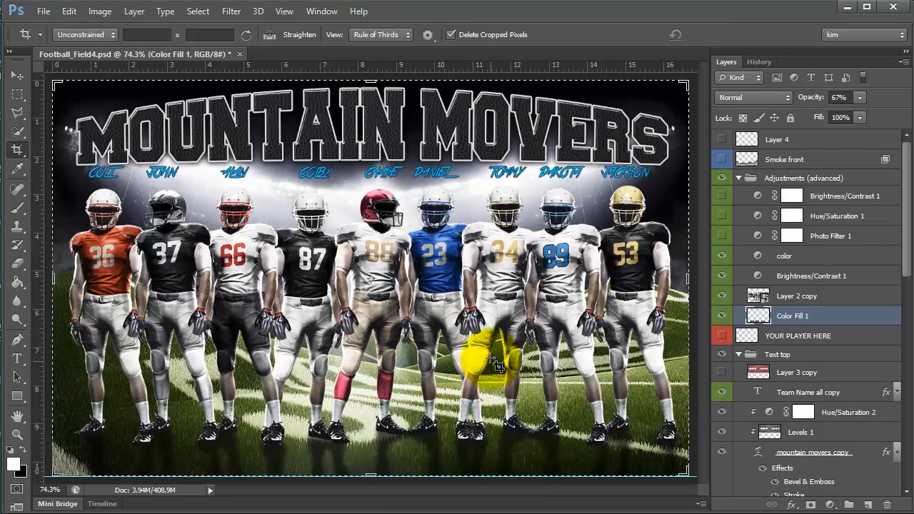
- Add a Drop Shadow effect to Layer 2 copy with Use Global Light off and a 90° angle
{"action": "left_click", "coordinate": [840, 298]}
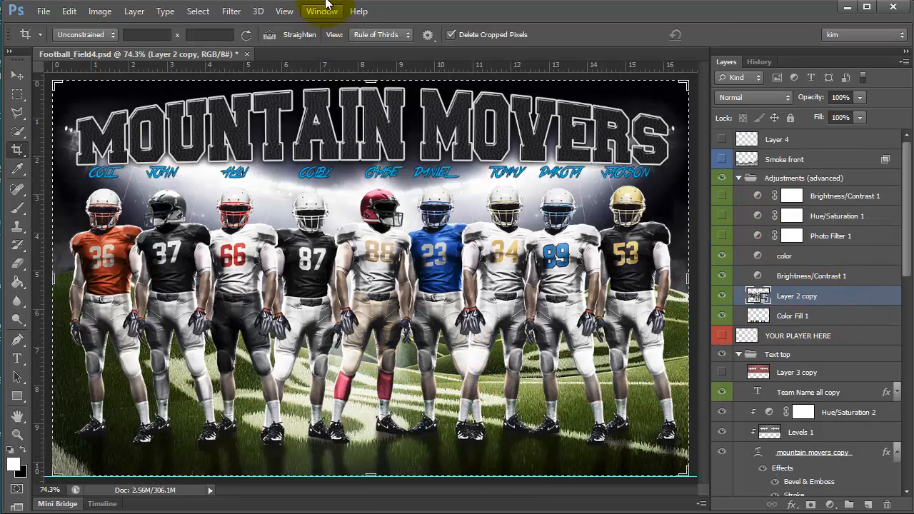
{"action": "left_click", "coordinate": [849, 300]}
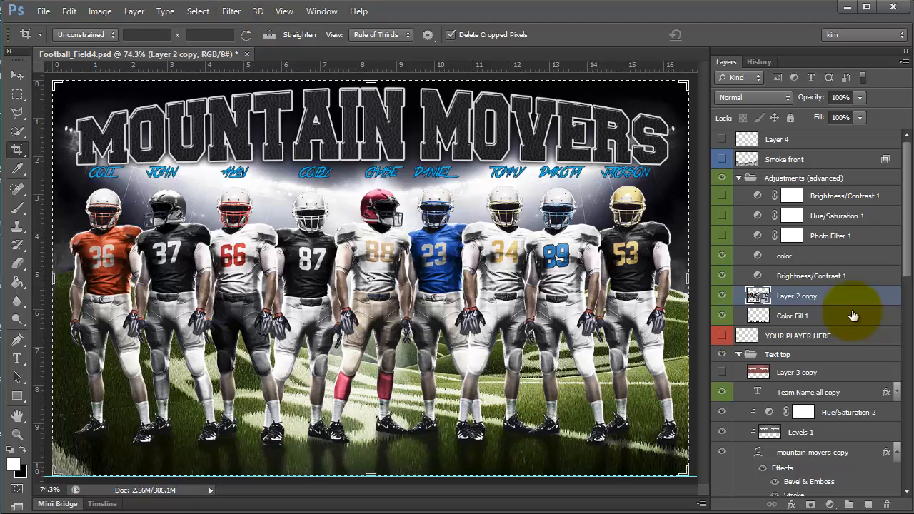
{"action": "double_click", "coordinate": [849, 300]}
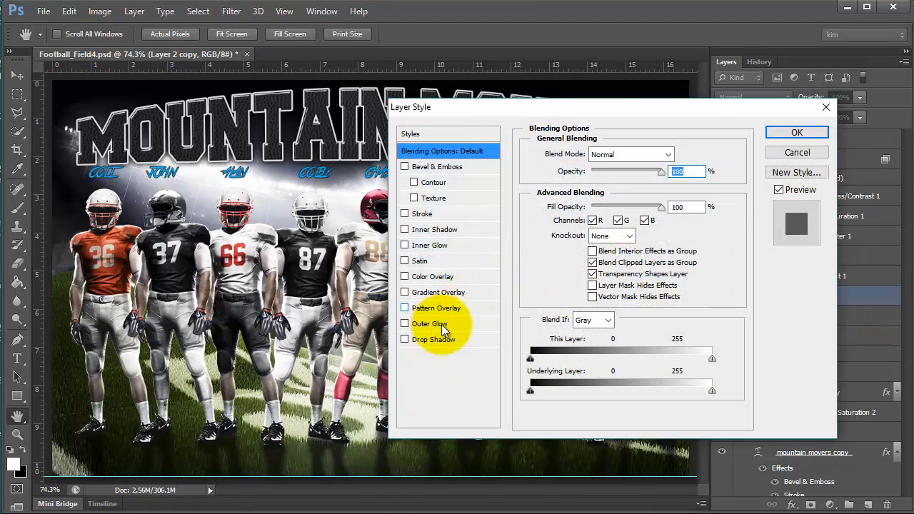
{"action": "left_click", "coordinate": [431, 339]}
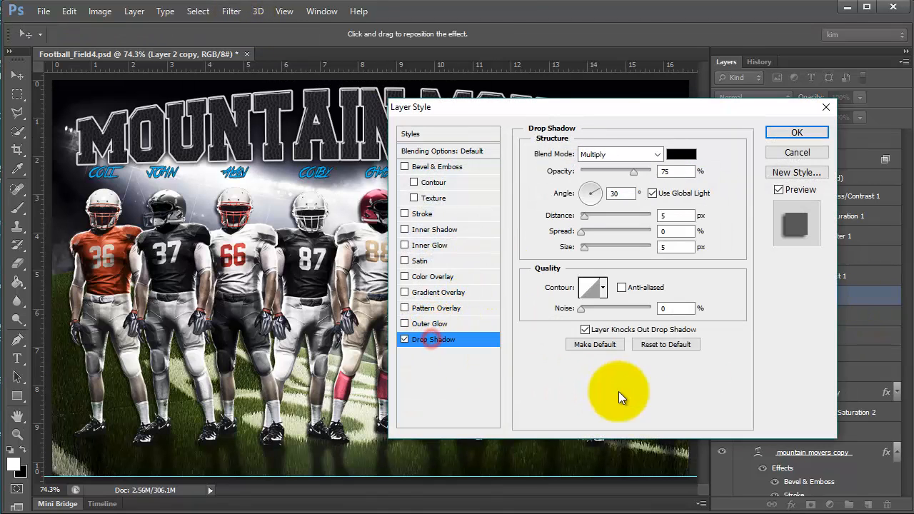
{"action": "left_click", "coordinate": [652, 193]}
{"action": "left_click", "coordinate": [590, 187]}
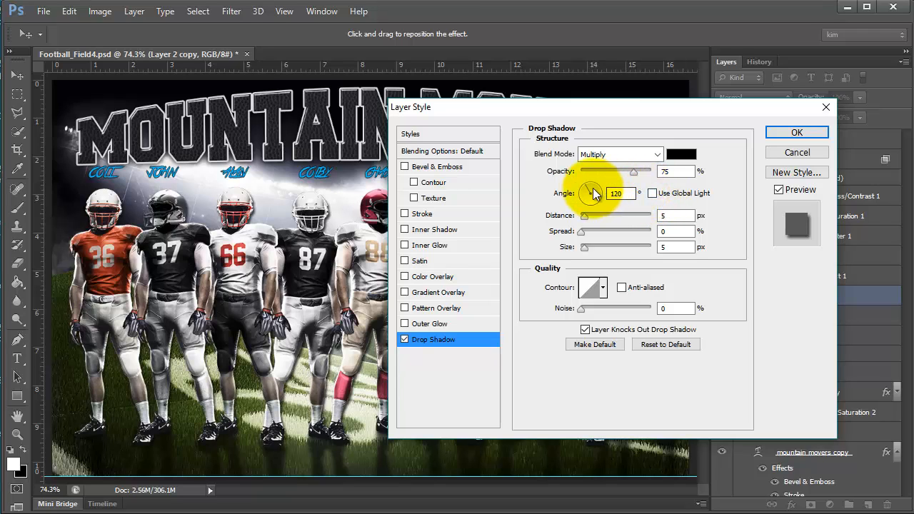
{"action": "left_click_drag", "start_coordinate": [586, 164], "coordinate": [591, 160]}
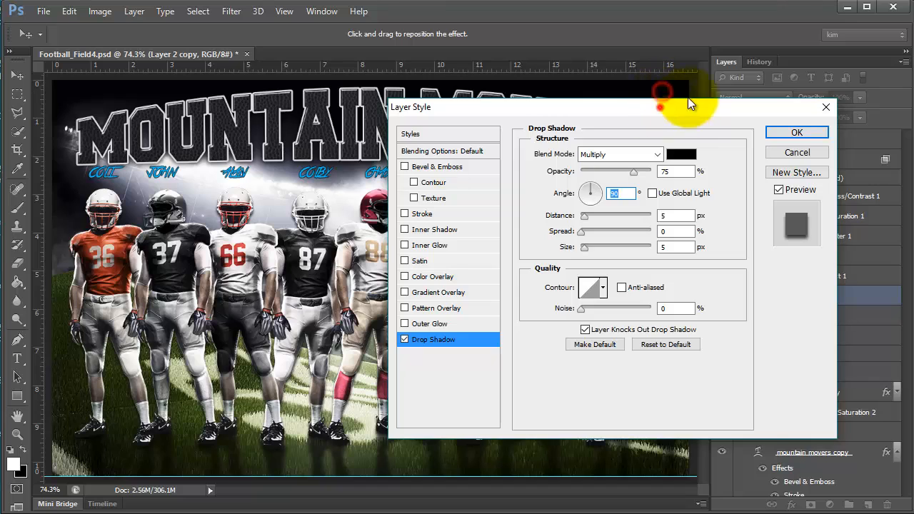
- Set the drop shadow's distance to 3 px and apply the layer style
{"action": "left_click_drag", "start_coordinate": [688, 103], "coordinate": [913, 0]}
{"action": "left_click_drag", "start_coordinate": [815, 70], "coordinate": [814, 72]}
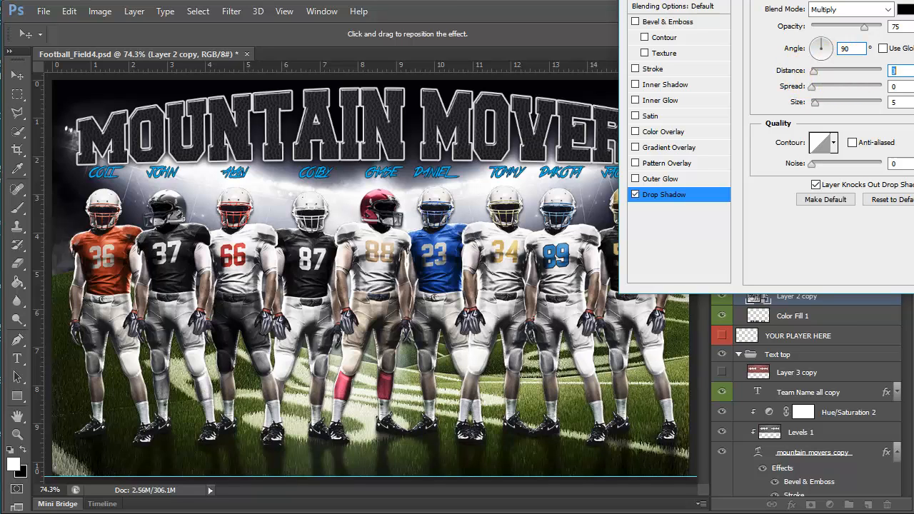
{"action": "key", "text": "Return"}
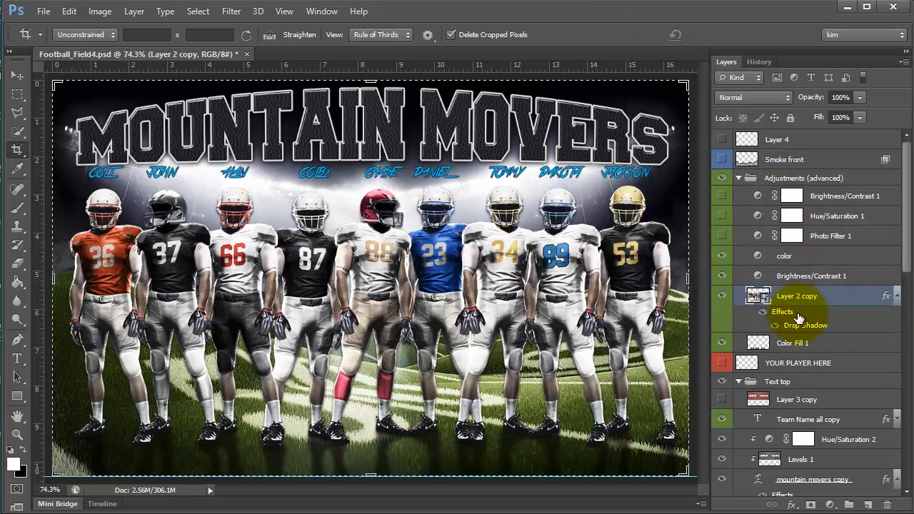
- Convert Layer 2 copy's Drop Shadow effect into its own separate layer
{"action": "right_click", "coordinate": [790, 327]}
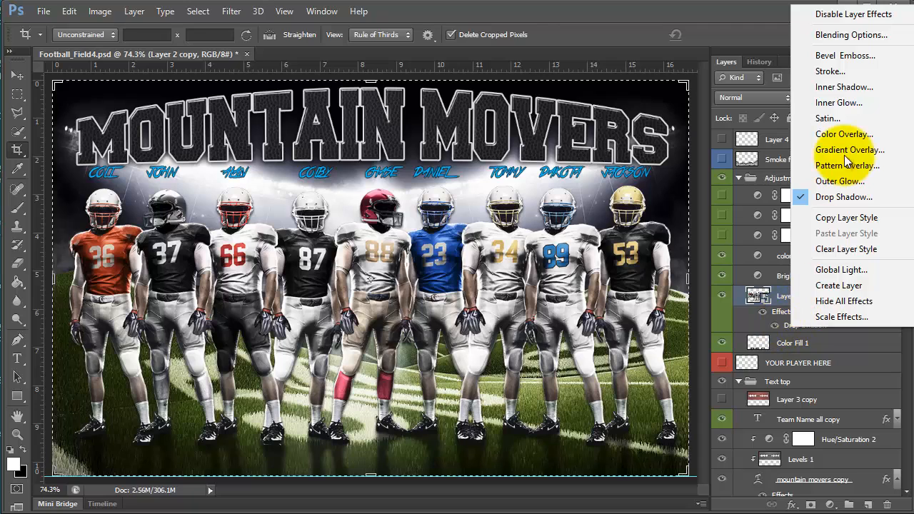
{"action": "left_click", "coordinate": [826, 285]}
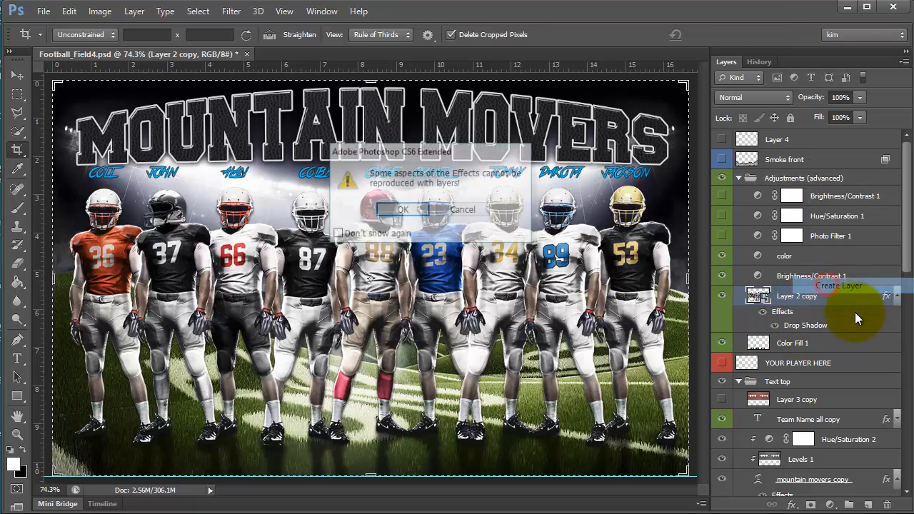
{"action": "left_click", "coordinate": [401, 210]}
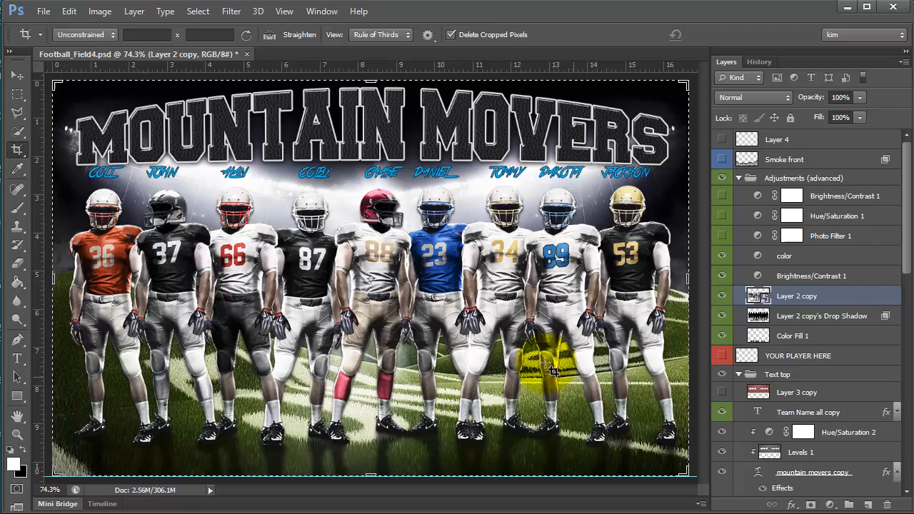
- Add a black-filled mask to the Drop Shadow layer and paint white along the players' feet with a 125-pixel brush
{"action": "left_click", "coordinate": [808, 337]}
{"action": "left_click", "coordinate": [805, 321]}
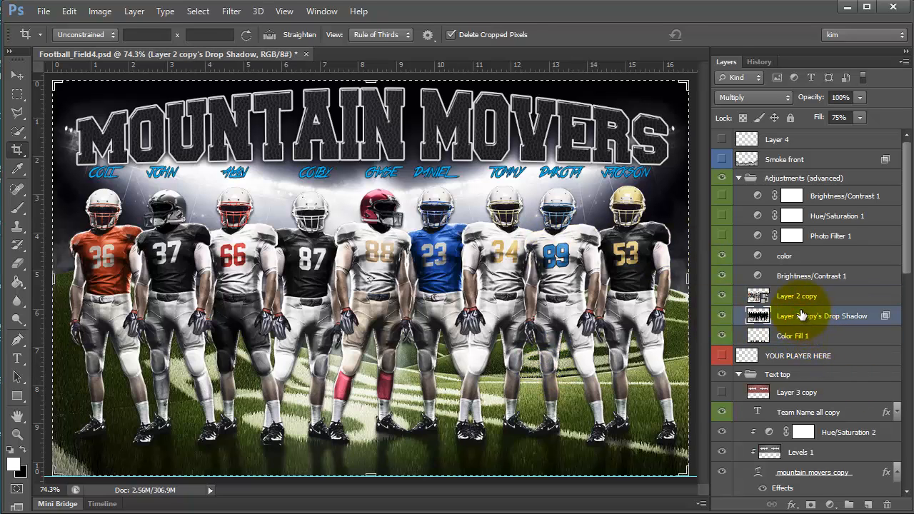
{"action": "left_click", "coordinate": [811, 505]}
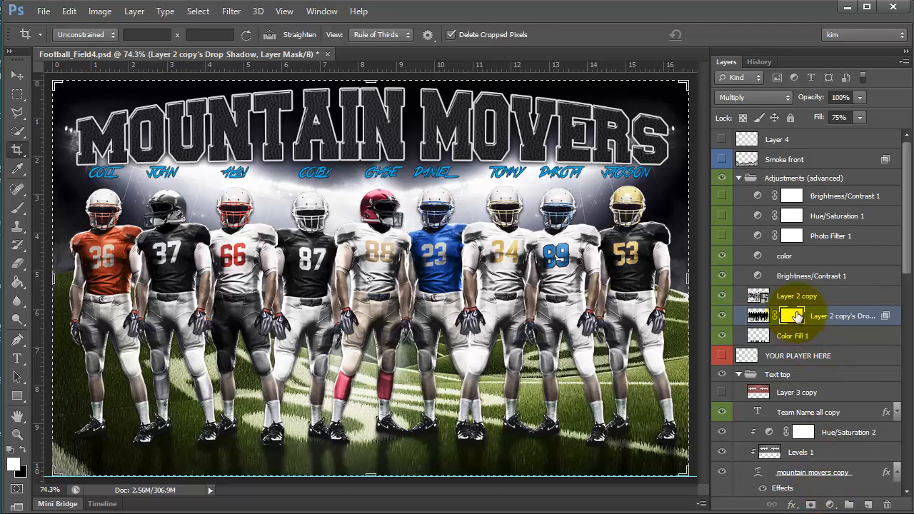
{"action": "left_click_drag", "start_coordinate": [796, 316], "coordinate": [798, 318]}
{"action": "key", "text": "ctrl+i"}
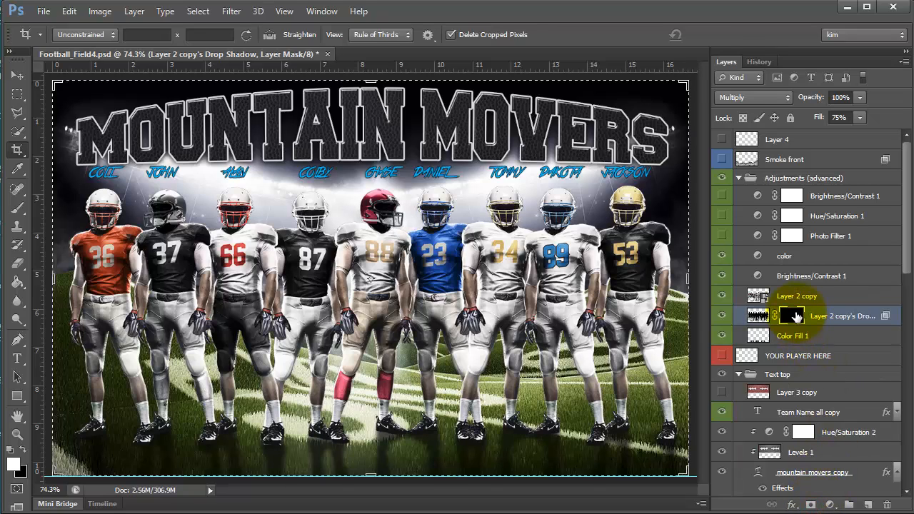
{"action": "left_click", "coordinate": [17, 206]}
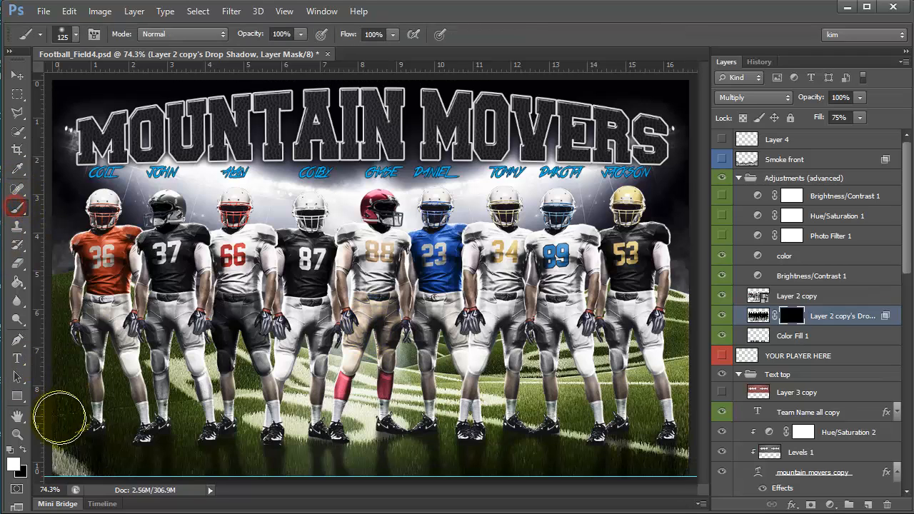
{"action": "mouse_move", "coordinate": [82, 438]}
{"action": "left_mouse_down"}
{"action": "mouse_move", "coordinate": [229, 450]}
{"action": "mouse_move", "coordinate": [239, 440]}
{"action": "mouse_move", "coordinate": [545, 429]}
{"action": "mouse_move", "coordinate": [681, 440]}
{"action": "mouse_move", "coordinate": [329, 422]}
{"action": "mouse_move", "coordinate": [92, 418]}
{"action": "left_mouse_up"}
- Duplicate the masked Drop Shadow layer of Layer 2 copy
{"action": "left_click", "coordinate": [823, 315]}
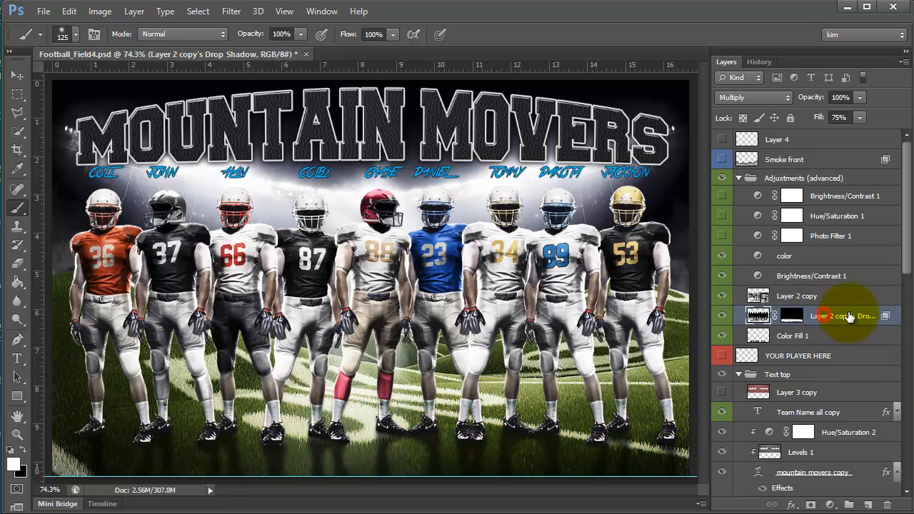
{"action": "left_click_drag", "start_coordinate": [849, 315], "coordinate": [868, 505]}
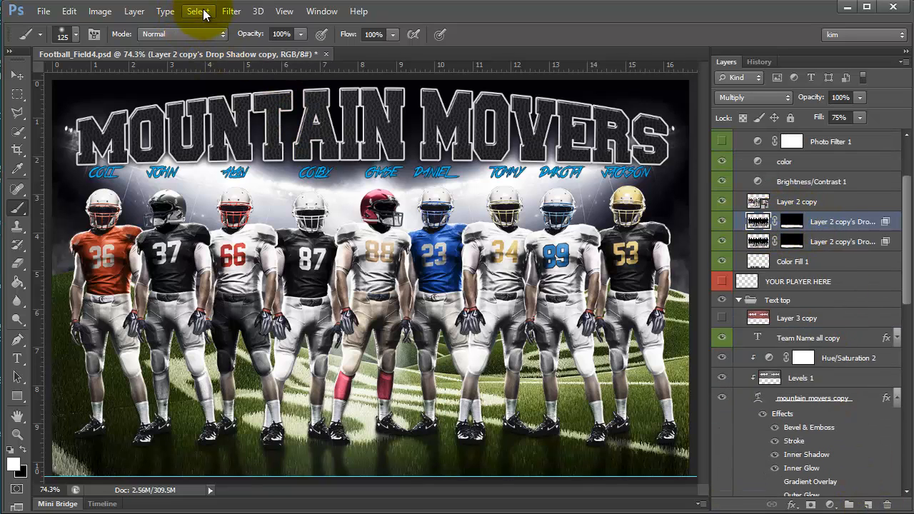
- Apply a Gaussian Blur to the duplicated Drop Shadow layer and reduce its opacity to 21%
{"action": "left_click", "coordinate": [230, 12]}
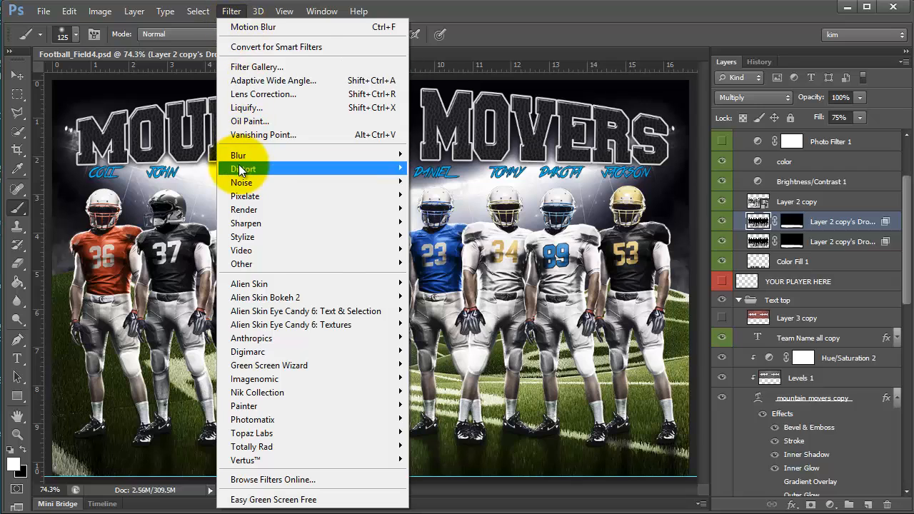
{"action": "mouse_move", "coordinate": [239, 155]}
{"action": "left_click", "coordinate": [164, 257]}
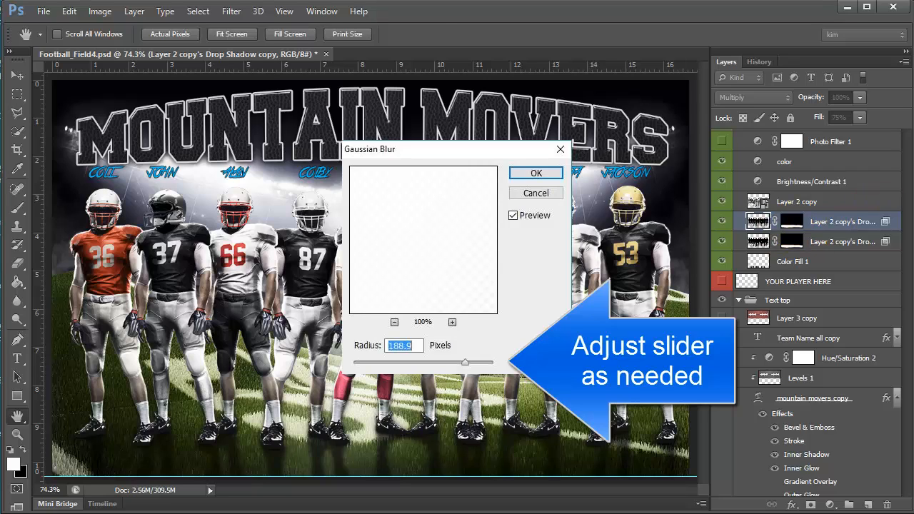
{"action": "left_click", "coordinate": [536, 172]}
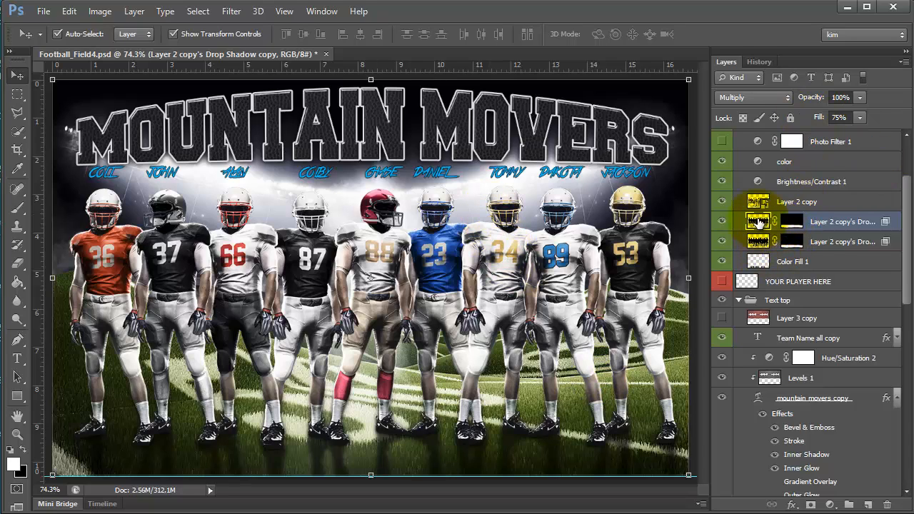
{"action": "left_click_drag", "start_coordinate": [794, 99], "coordinate": [746, 97]}
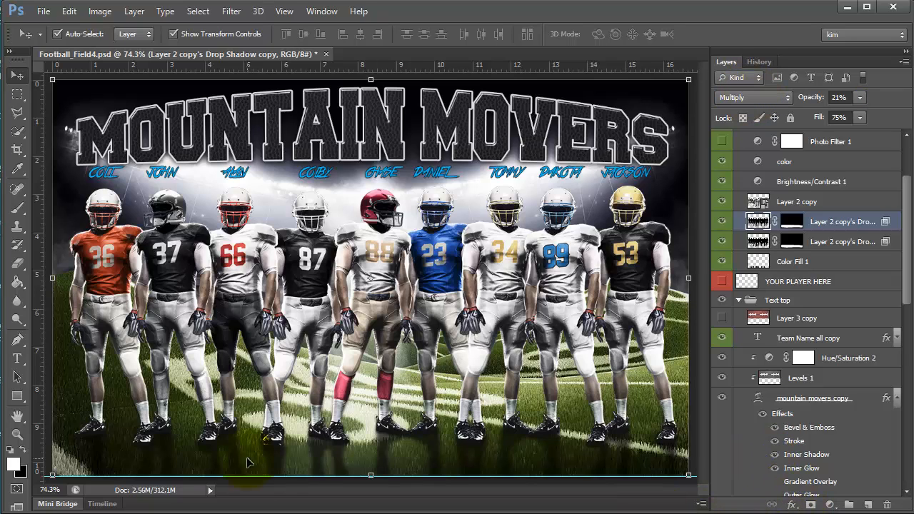
- Hide and show Color Fill 1 to compare the ground beneath the players with and without the cast shadow
{"action": "left_click", "coordinate": [877, 241]}
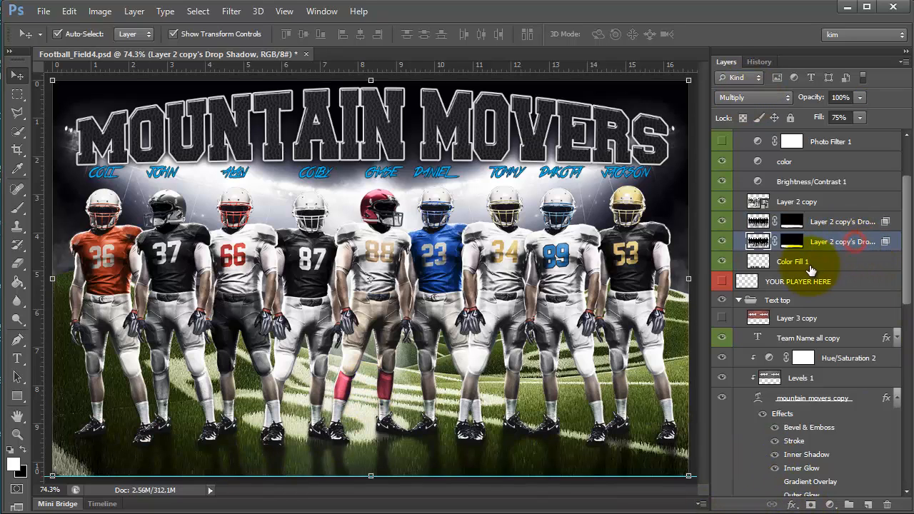
{"action": "left_click", "coordinate": [828, 262]}
{"action": "left_click", "coordinate": [723, 262]}
{"action": "left_click", "coordinate": [723, 262]}
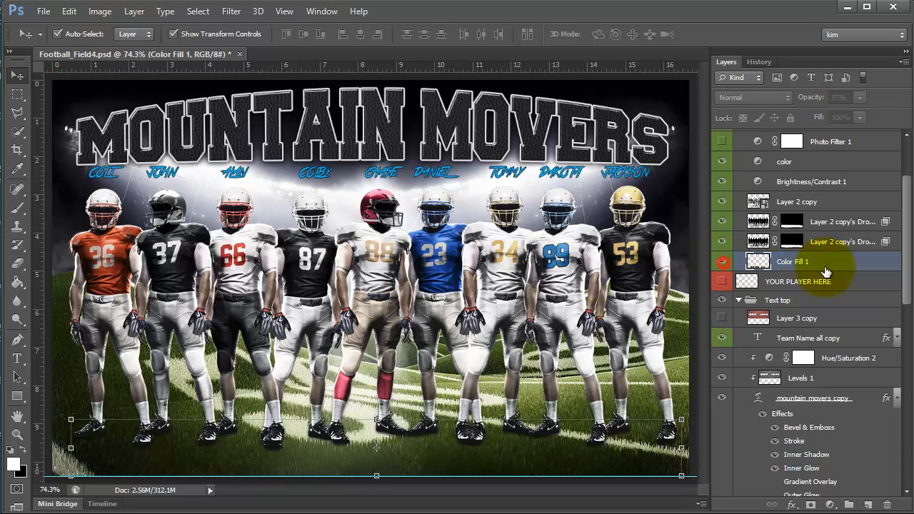
{"action": "double_click", "coordinate": [833, 261]}
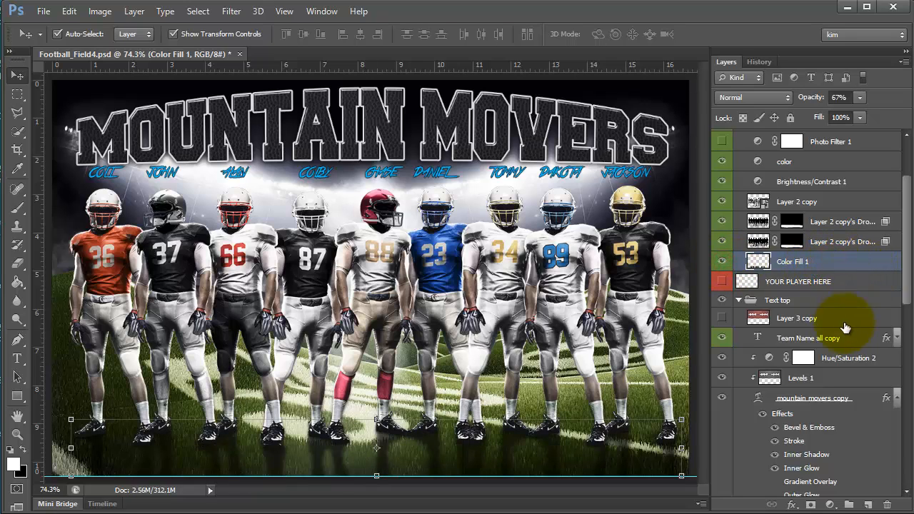
{"action": "key", "text": "Return"}
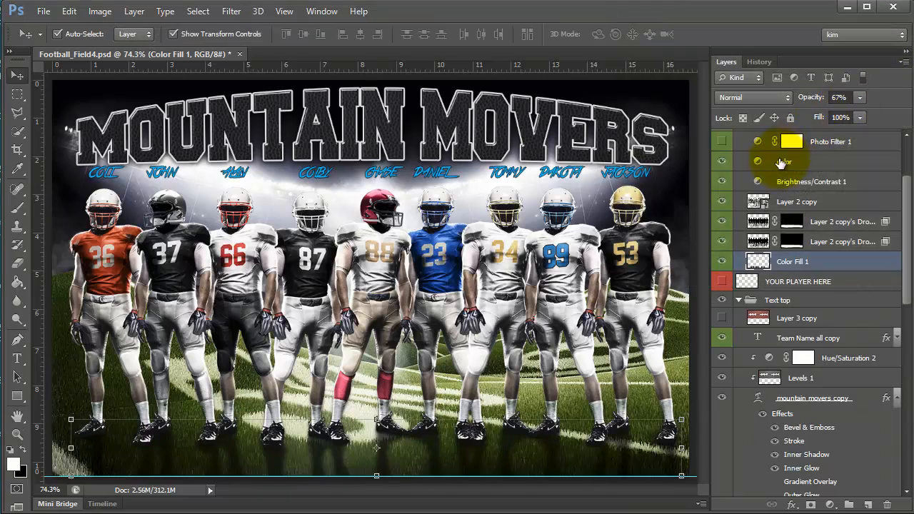
{"action": "scroll", "coordinate": [781, 265], "scroll_direction": "down", "scroll_amount": 5}
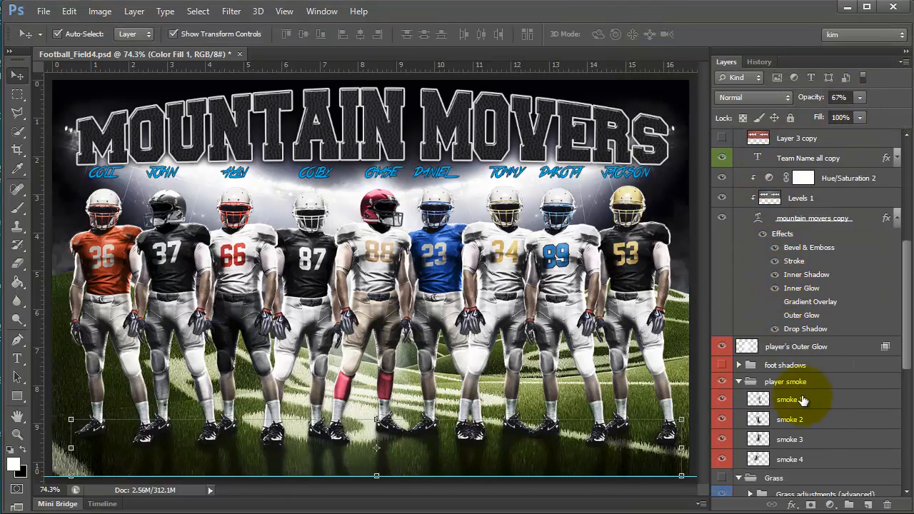
- Show the foot shadows group and stretch its layer 1 across the ground beneath all nine players' feet
{"action": "left_click", "coordinate": [739, 364]}
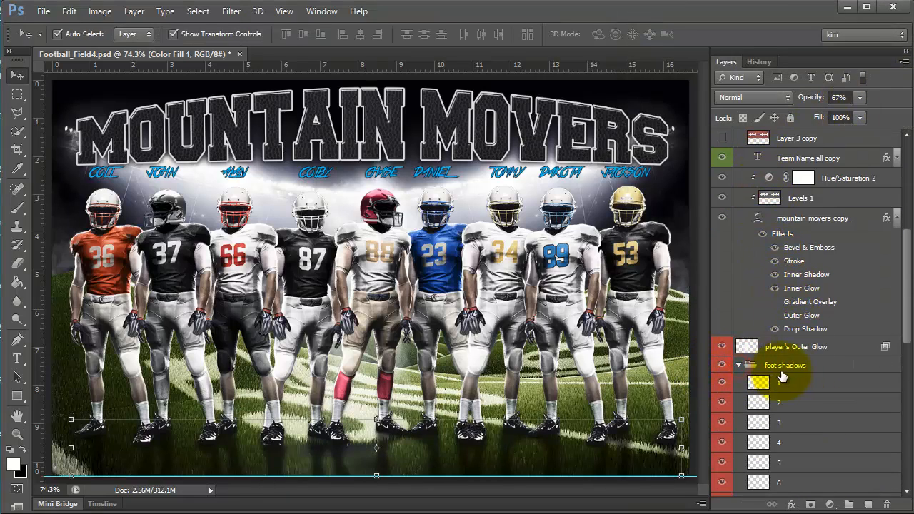
{"action": "scroll", "coordinate": [786, 357], "scroll_direction": "down", "scroll_amount": 4}
{"action": "left_click", "coordinate": [801, 305]}
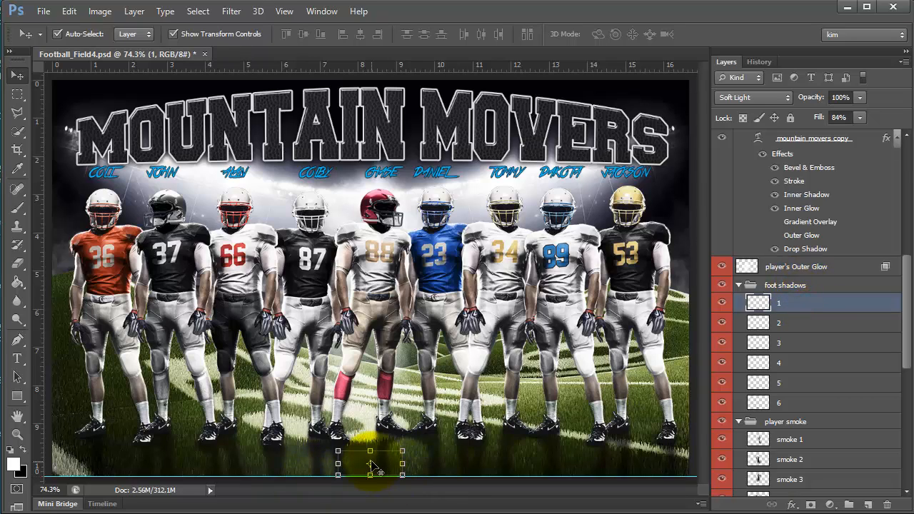
{"action": "left_click_drag", "start_coordinate": [374, 468], "coordinate": [78, 443]}
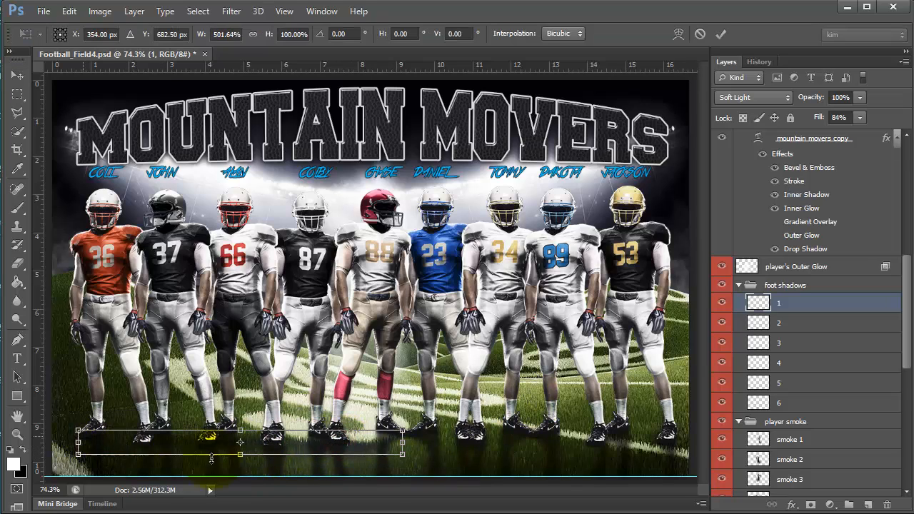
{"action": "left_click_drag", "start_coordinate": [404, 446], "coordinate": [682, 442]}
{"action": "key", "text": "Return"}
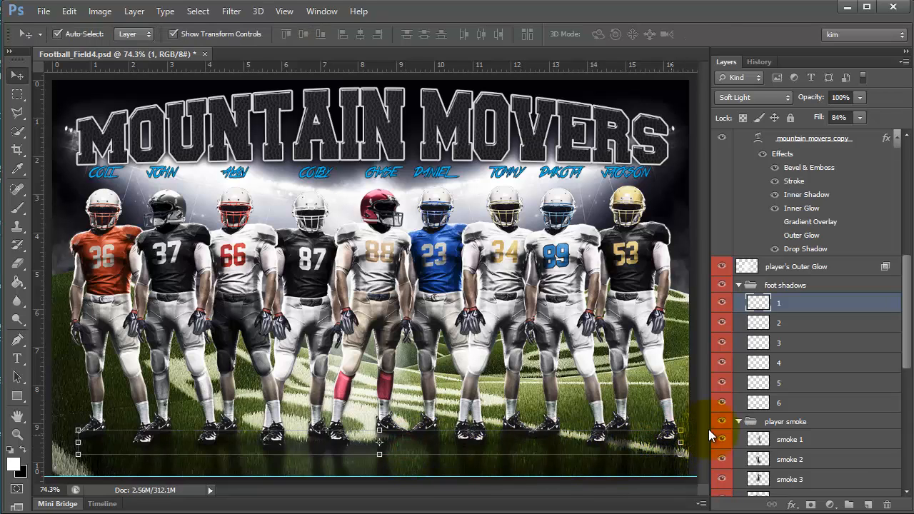
- Position foot shadow layer 2 beneath the feet of player 87 and stretch it taller
{"action": "left_click", "coordinate": [784, 328]}
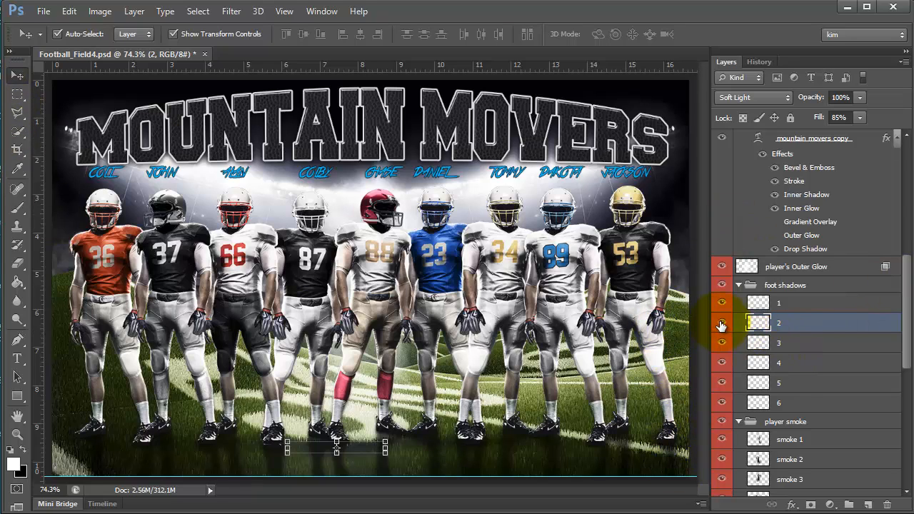
{"action": "left_click", "coordinate": [827, 328]}
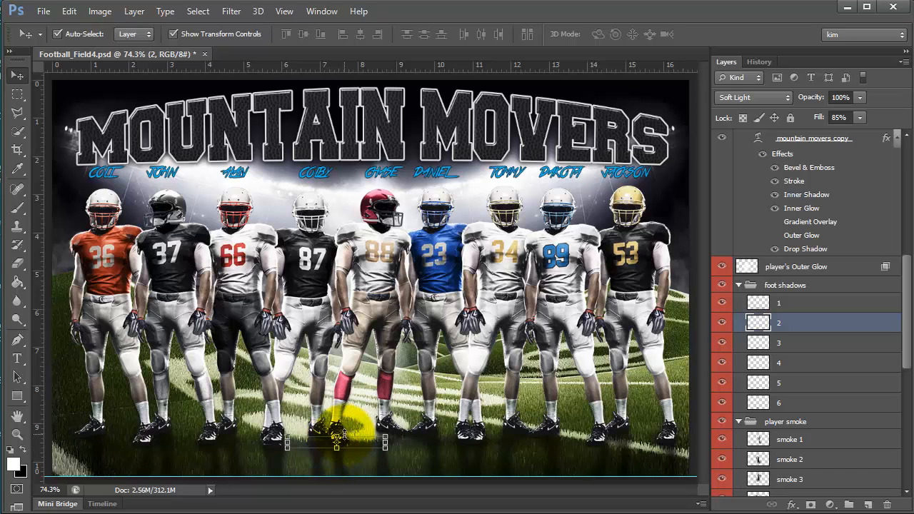
{"action": "key", "text": "ctrl+z"}
{"action": "left_click_drag", "start_coordinate": [305, 434], "coordinate": [301, 452]}
{"action": "key", "text": "Return"}
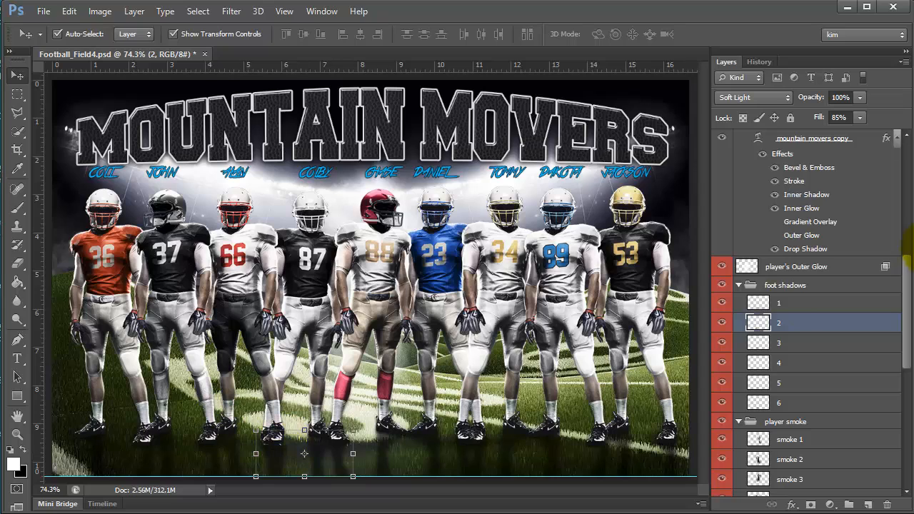
- Move foot shadow layer 3 up beneath the feet of players 66 and 87
{"action": "left_click", "coordinate": [786, 343]}
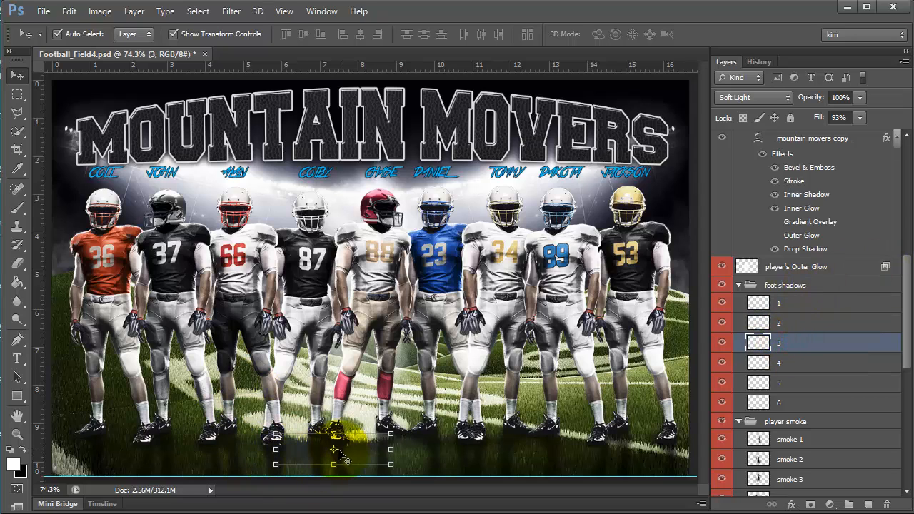
{"action": "key", "text": "shift+Left"}
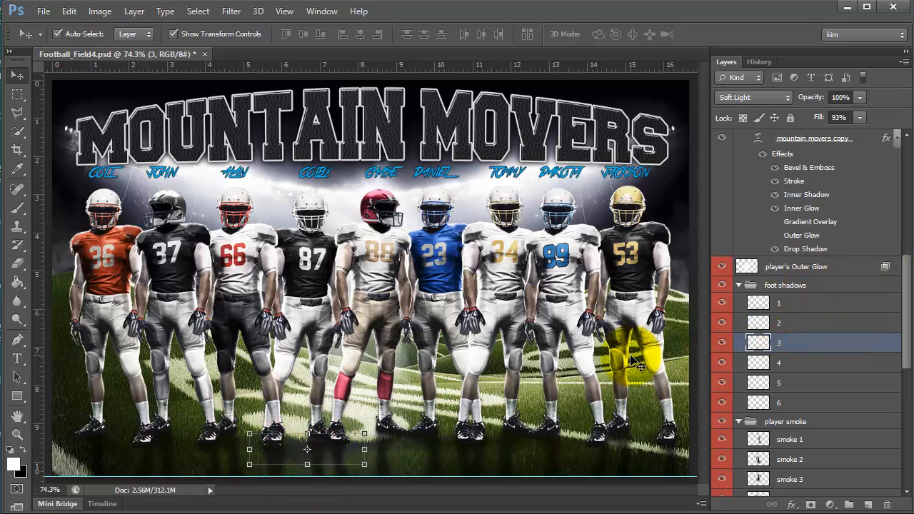
{"action": "key", "text": "shift+Up"}
{"action": "key", "text": "shift+Up"}
{"action": "key", "text": "shift+Left"}
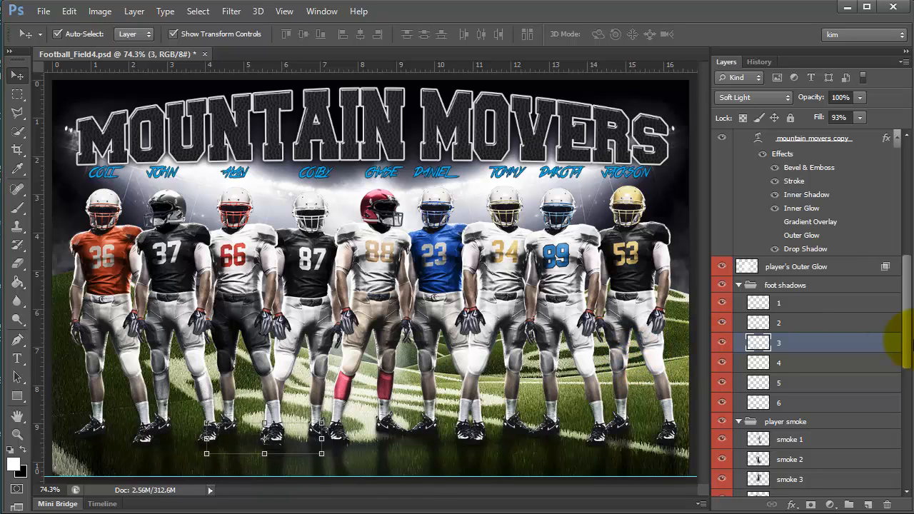
- Move foot shadow layer 4 between the feet of player 37
{"action": "left_click", "coordinate": [831, 363]}
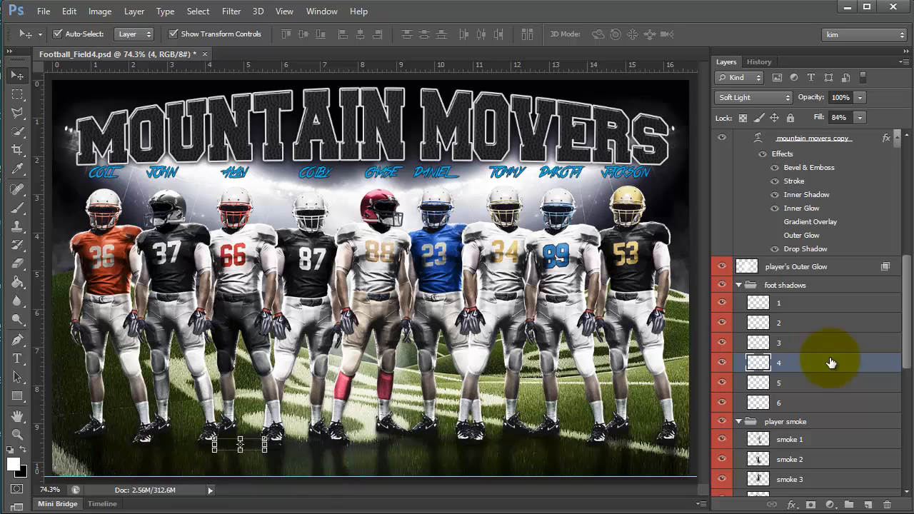
{"action": "key", "text": "shift+Left"}
{"action": "key", "text": "shift+Left"}
{"action": "key", "text": "shift+Left"}
{"action": "key", "text": "shift+Left"}
{"action": "key", "text": "shift+Left"}
{"action": "key", "text": "shift+Left"}
{"action": "key", "text": "shift+Left"}
{"action": "key", "text": "shift+Left"}
{"action": "key", "text": "shift+Left"}
{"action": "key", "text": "shift+Left"}
{"action": "key", "text": "shift+Up"}
{"action": "key", "text": "shift+Up"}
{"action": "key", "text": "shift+Up"}
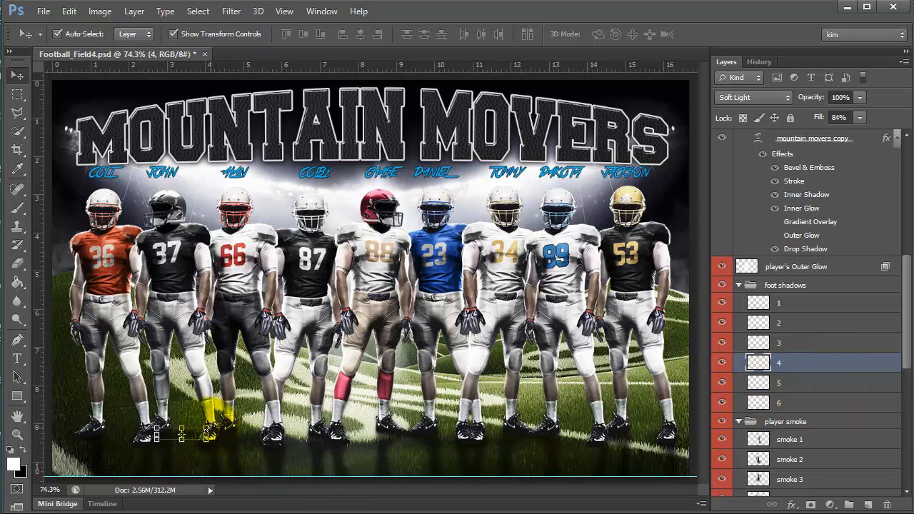
- Enlarge foot shadow layer 4 to about 132% width and 191% height to span player 37's feet
{"action": "left_click_drag", "start_coordinate": [208, 430], "coordinate": [219, 425]}
{"action": "key", "text": "shift+Down"}
{"action": "key", "text": "Down"}
{"action": "key", "text": "Down"}
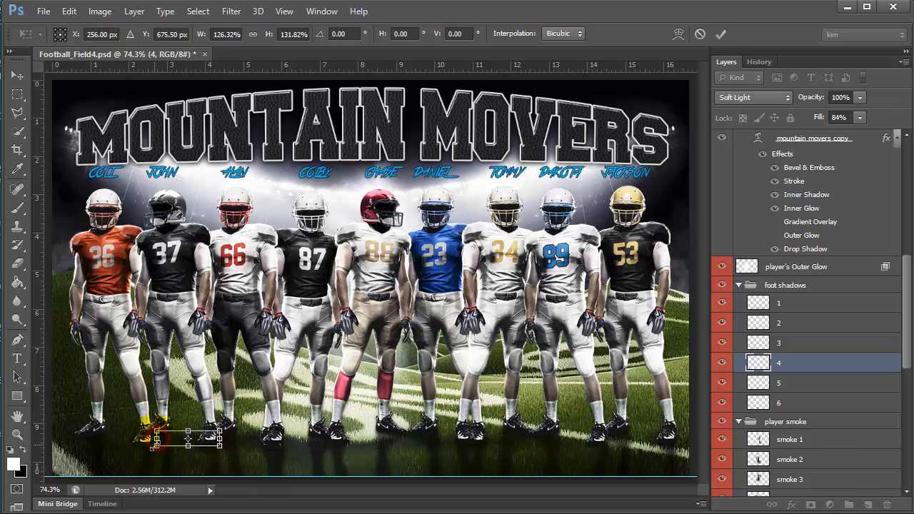
{"action": "left_click_drag", "start_coordinate": [155, 446], "coordinate": [153, 449]}
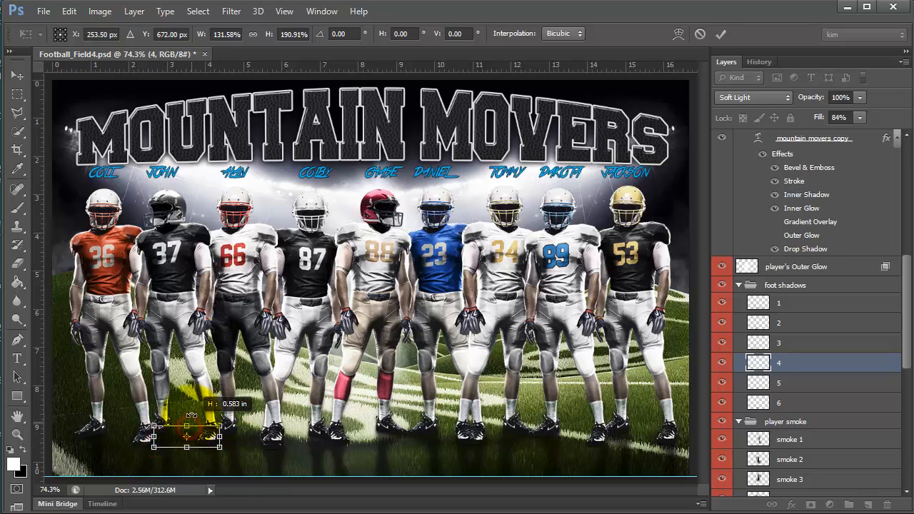
{"action": "key", "text": "Return"}
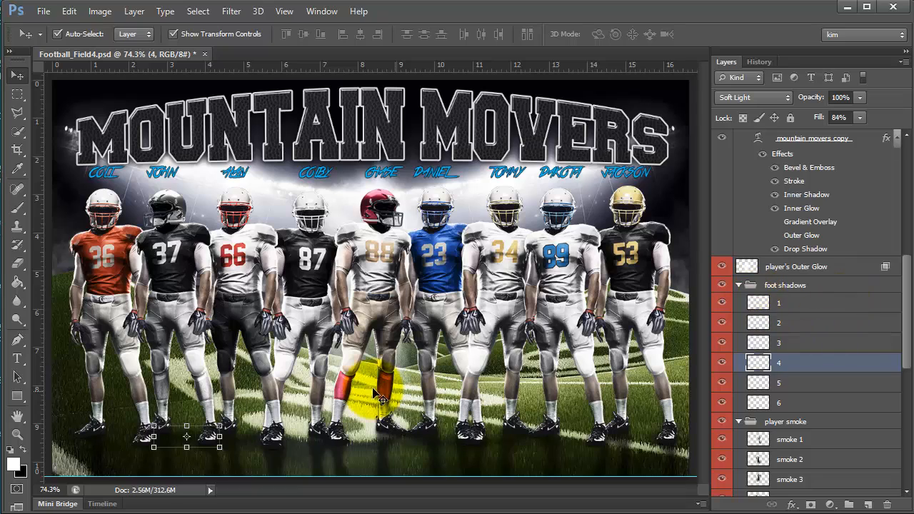
- Move foot shadow layer 5 beneath the feet of player 36
{"action": "left_click", "coordinate": [780, 385]}
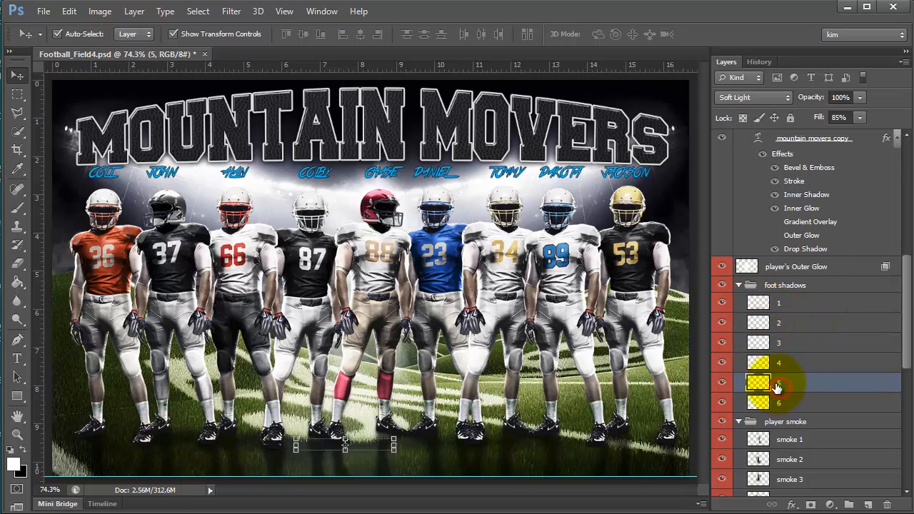
{"action": "left_click_drag", "start_coordinate": [345, 448], "coordinate": [340, 444]}
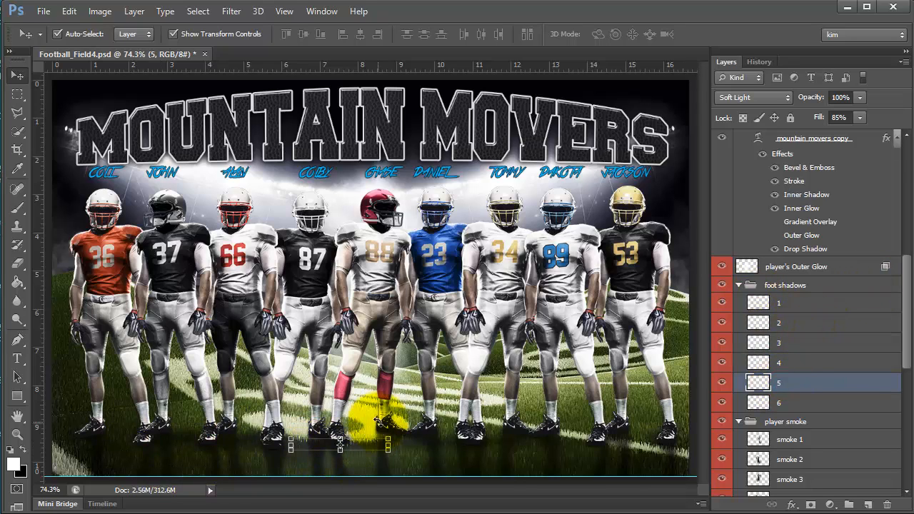
{"action": "key", "text": "shift+Left"}
{"action": "key", "text": "shift+Left"}
{"action": "key", "text": "shift+Left"}
{"action": "key", "text": "shift+Left"}
{"action": "key", "text": "shift+Left"}
{"action": "key", "text": "shift+Left"}
{"action": "key", "text": "shift+Left"}
{"action": "key", "text": "shift+Left"}
{"action": "key", "text": "shift+Left"}
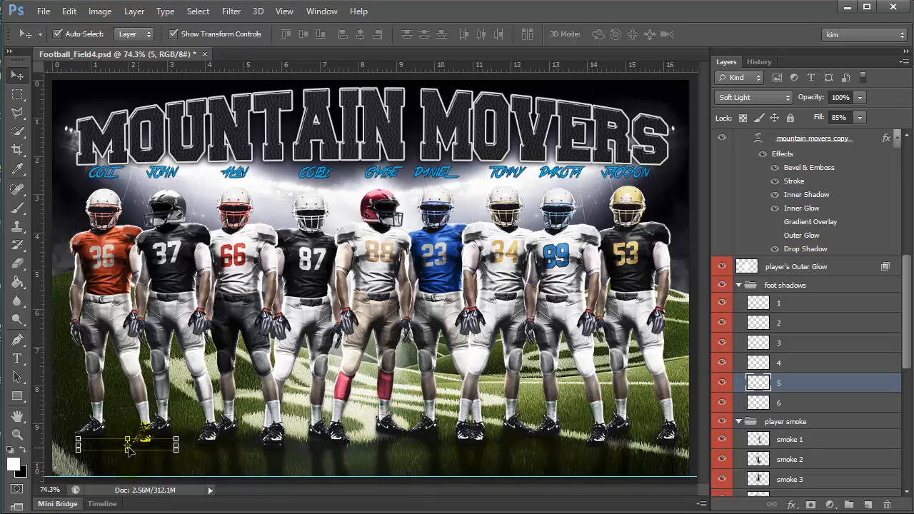
- Move foot shadow layer 6 beneath the feet of player 89 and stretch it slightly taller
{"action": "left_click", "coordinate": [803, 401]}
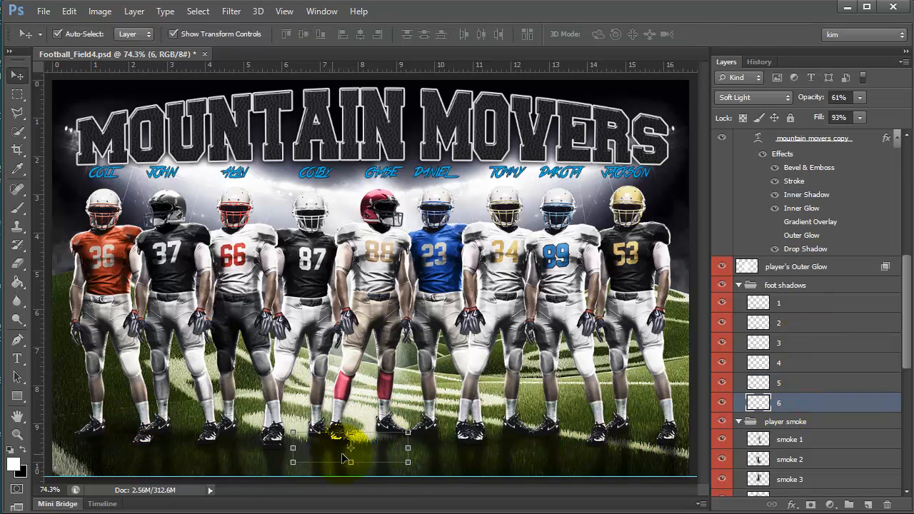
{"action": "key", "text": "shift+Right"}
{"action": "key", "text": "shift+Right"}
{"action": "key", "text": "shift+Right"}
{"action": "key", "text": "shift+Right"}
{"action": "key", "text": "shift+Right"}
{"action": "key", "text": "shift+Right"}
{"action": "key", "text": "shift+Right"}
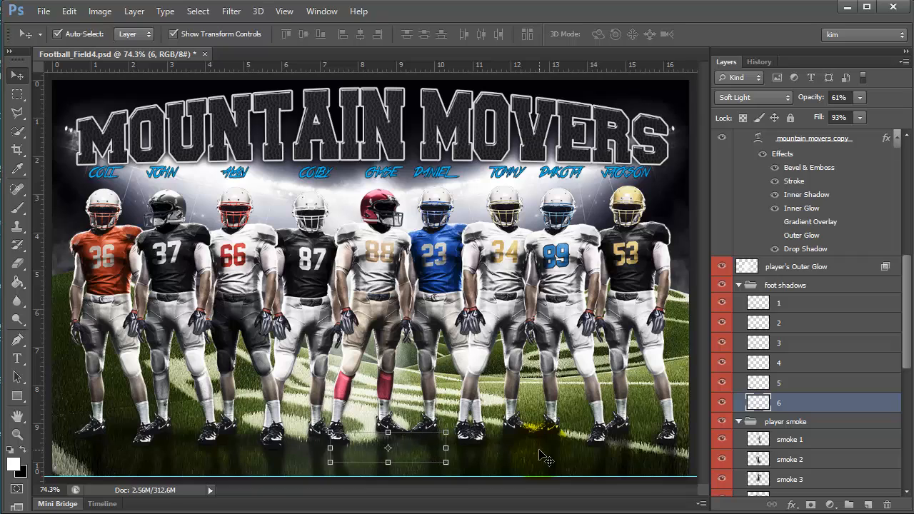
{"action": "key", "text": "shift+Right"}
{"action": "key", "text": "shift+Right"}
{"action": "key", "text": "shift+Right"}
{"action": "key", "text": "shift+Right"}
{"action": "key", "text": "shift+Right"}
{"action": "key", "text": "shift+Right"}
{"action": "key", "text": "shift+Right"}
{"action": "key", "text": "shift+Right"}
{"action": "key", "text": "shift+Right"}
{"action": "key", "text": "shift+Right"}
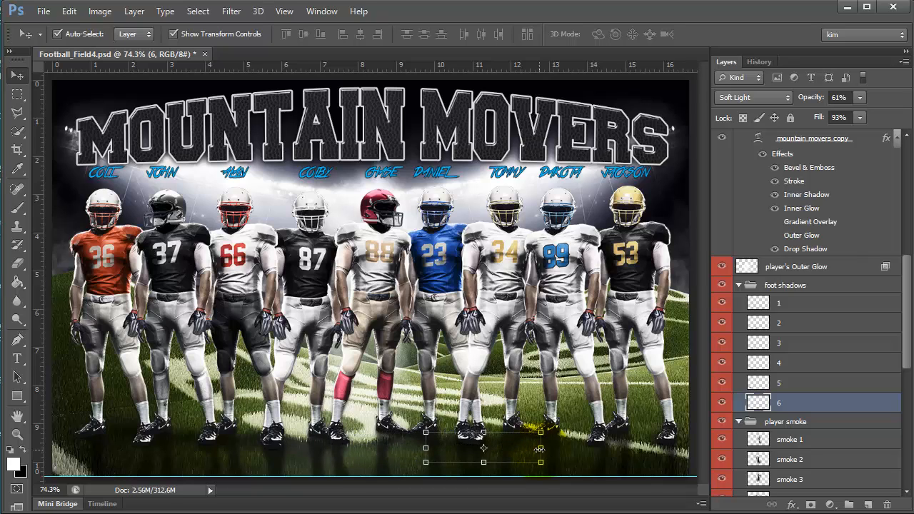
{"action": "key", "text": "shift+Up"}
{"action": "key", "text": "shift+Up"}
{"action": "key", "text": "shift+Up"}
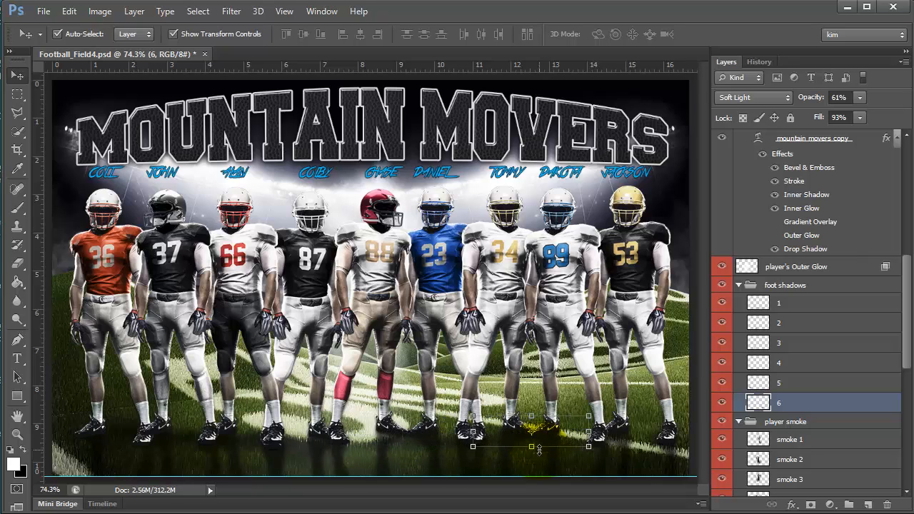
{"action": "key", "text": "shift+Right"}
{"action": "key", "text": "shift+Right"}
{"action": "key", "text": "shift+Right"}
{"action": "key", "text": "shift+Right"}
{"action": "key", "text": "shift+Down"}
{"action": "key", "text": "shift+Right"}
{"action": "key", "text": "shift+Right"}
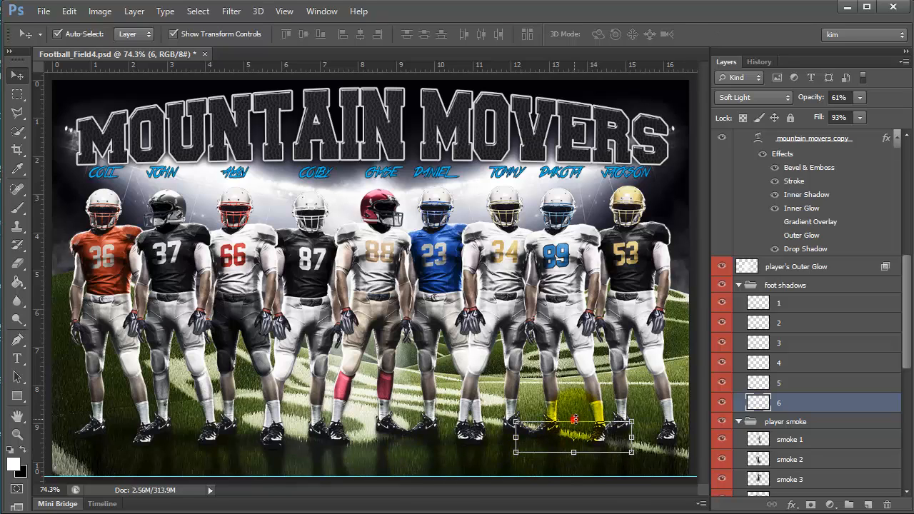
{"action": "left_click_drag", "start_coordinate": [569, 422], "coordinate": [566, 414]}
{"action": "key", "text": "Return"}
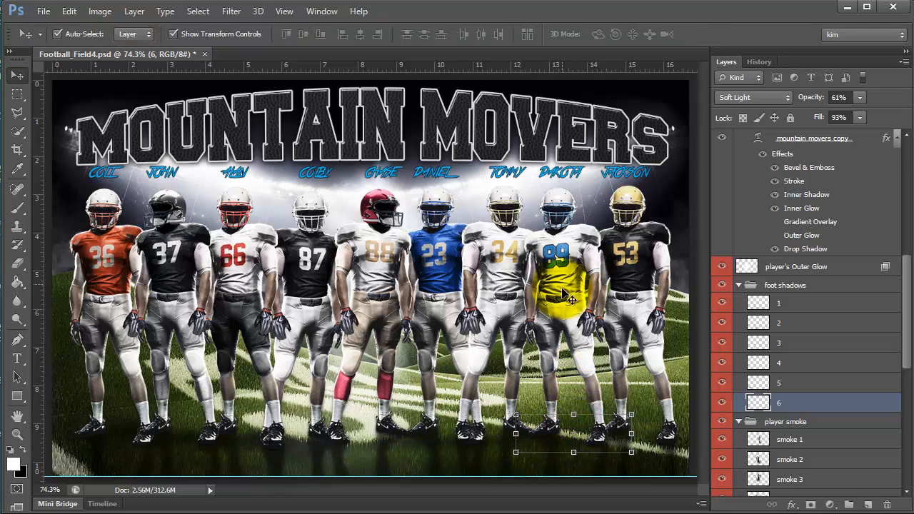